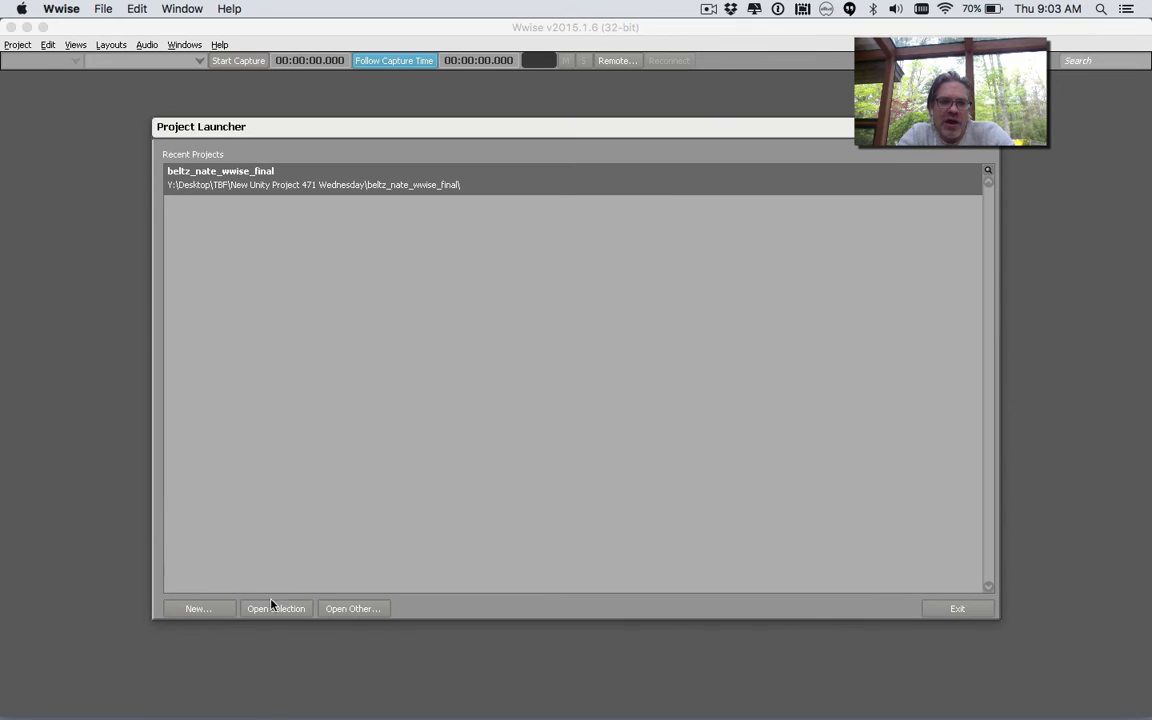
- Create a new project named Demonstration Playlists on the Desktop without importing any asset groups, and dismiss the licence notice
{"action": "left_click", "coordinate": [203, 608]}
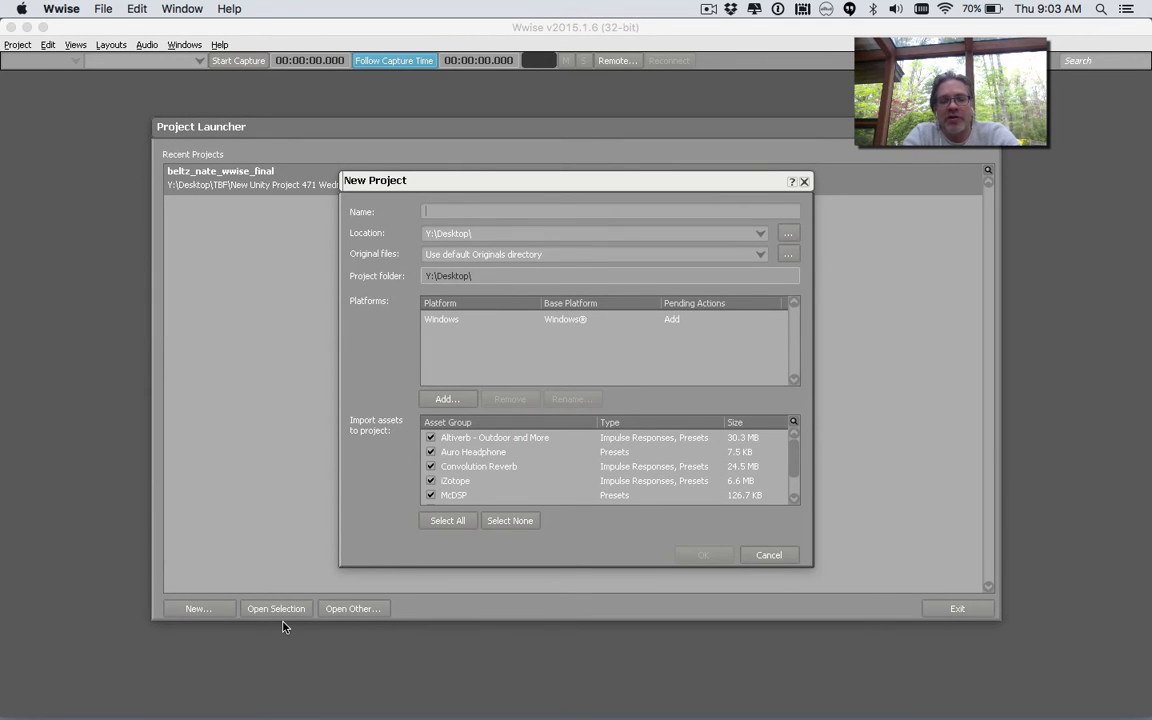
{"action": "type", "text": "Demons"}
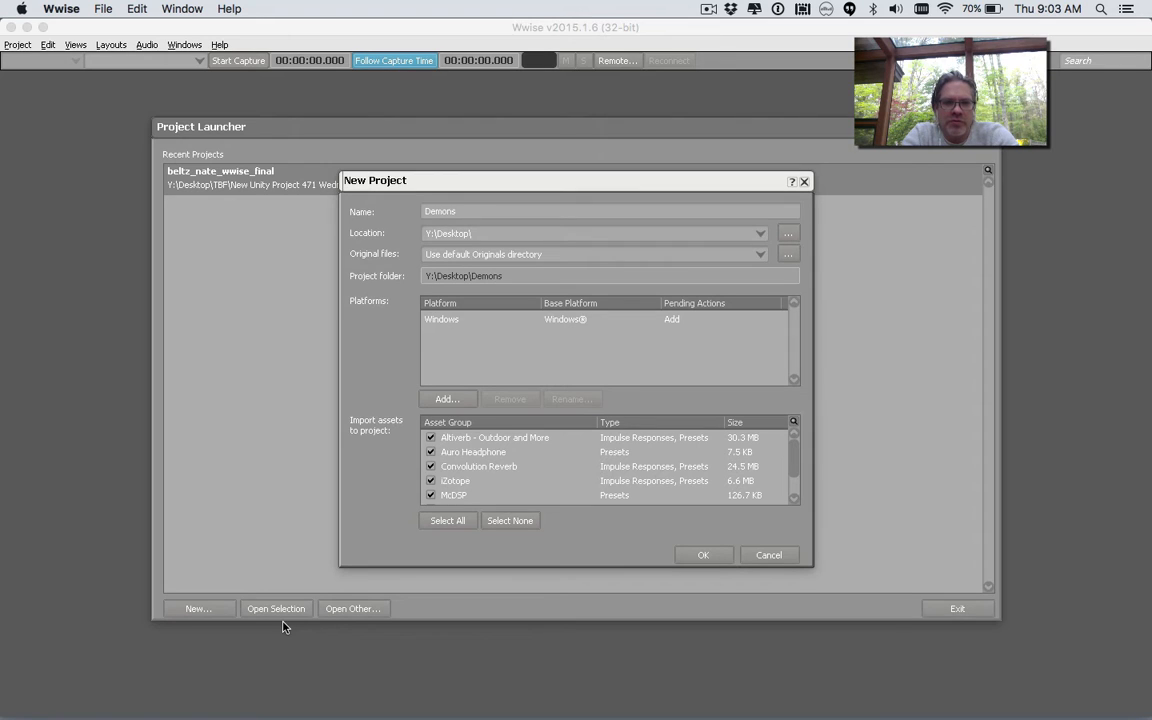
{"action": "type", "text": "tration"}
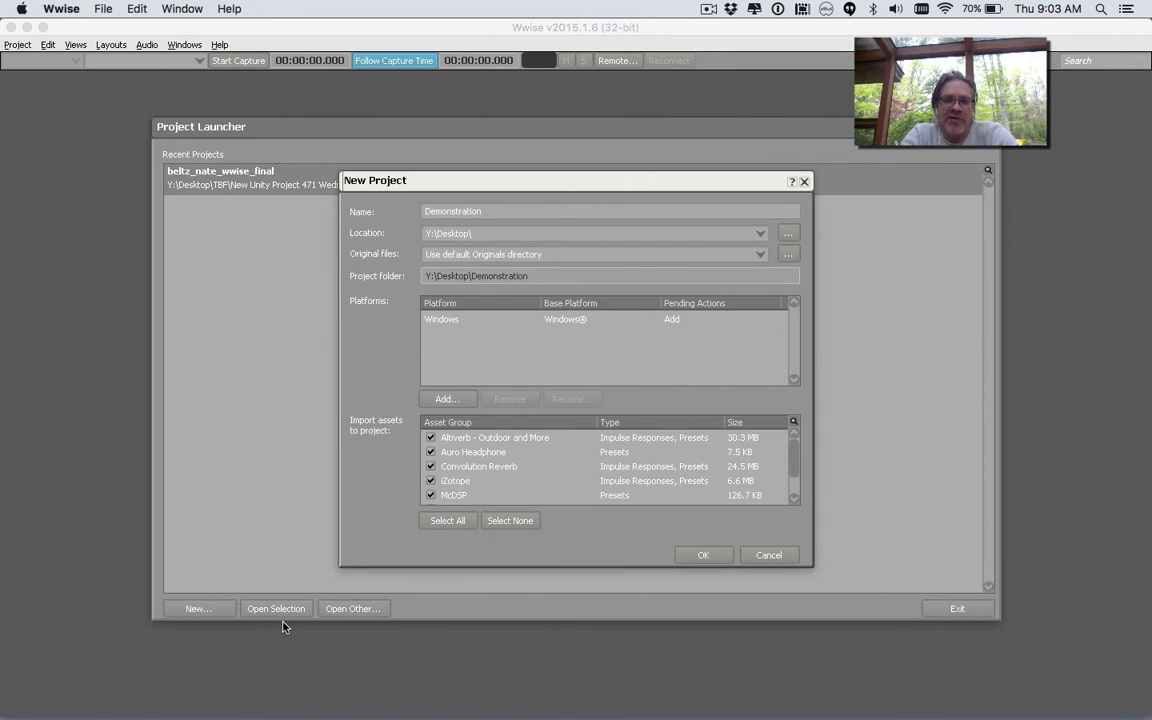
{"action": "type", "text": " Playlists"}
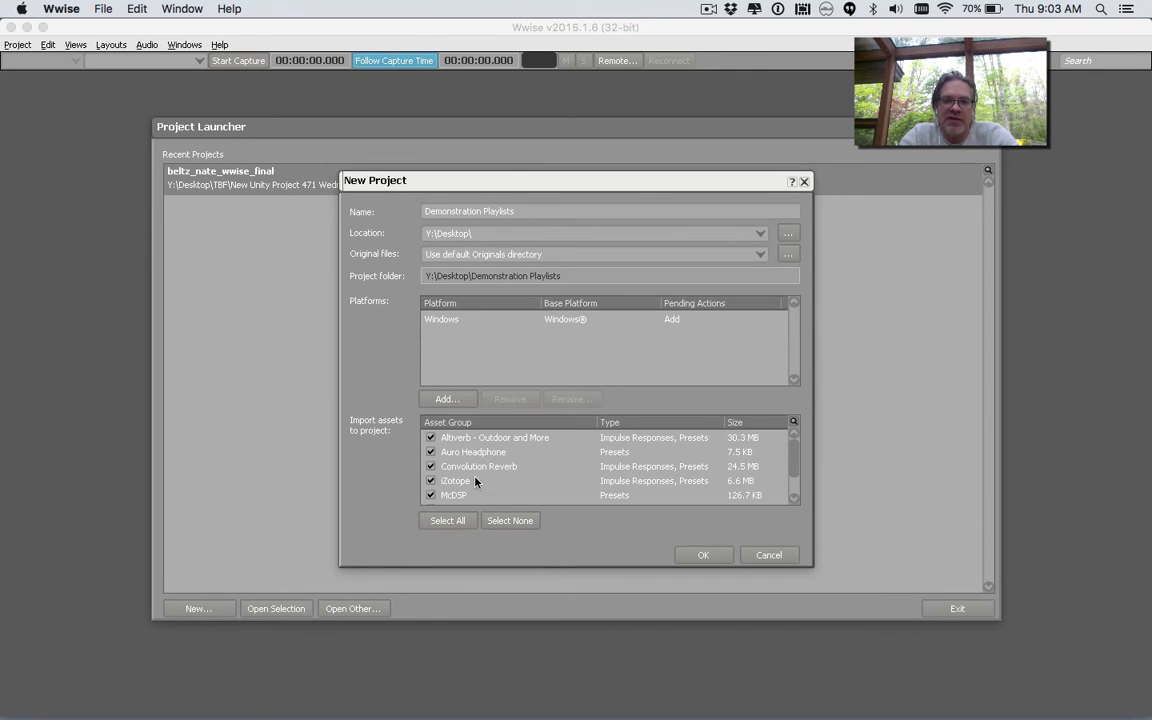
{"action": "left_click", "coordinate": [507, 522]}
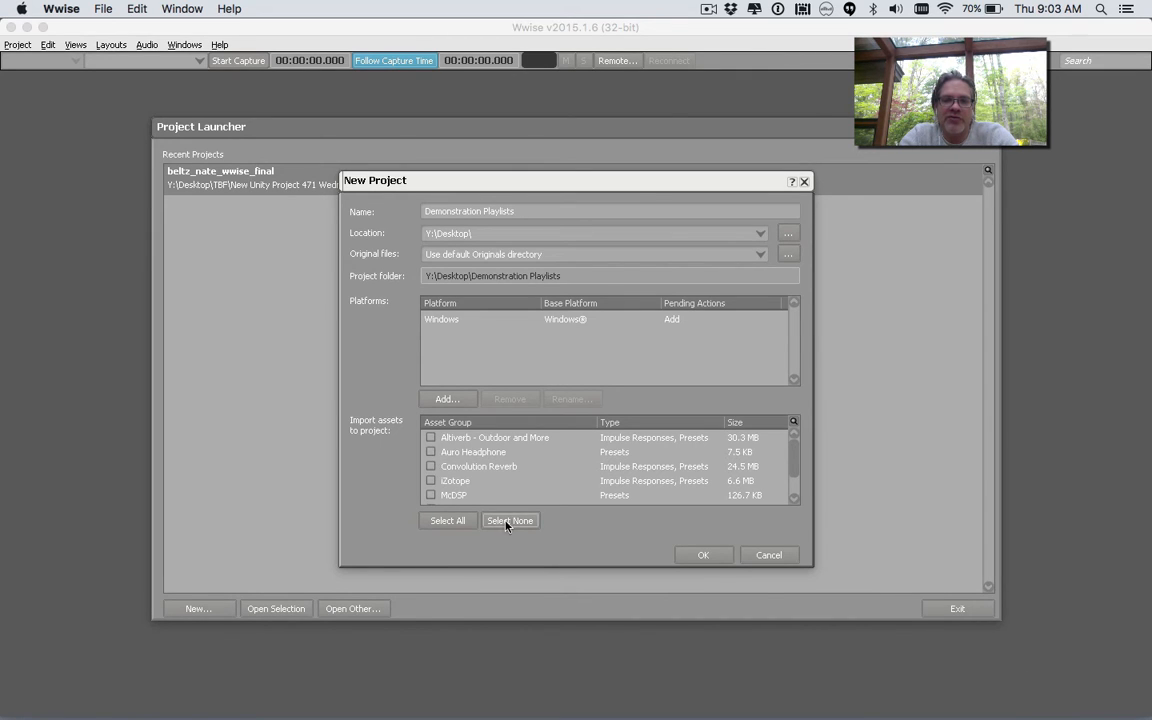
{"action": "left_click", "coordinate": [704, 553]}
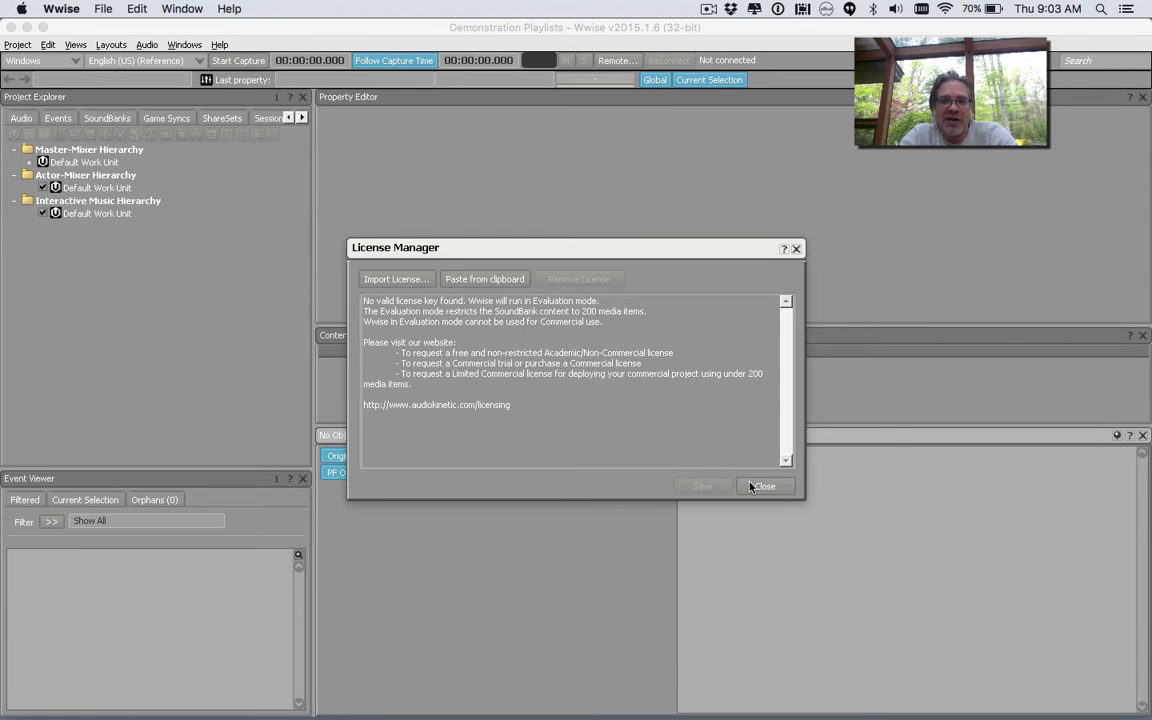
{"action": "left_click", "coordinate": [757, 486]}
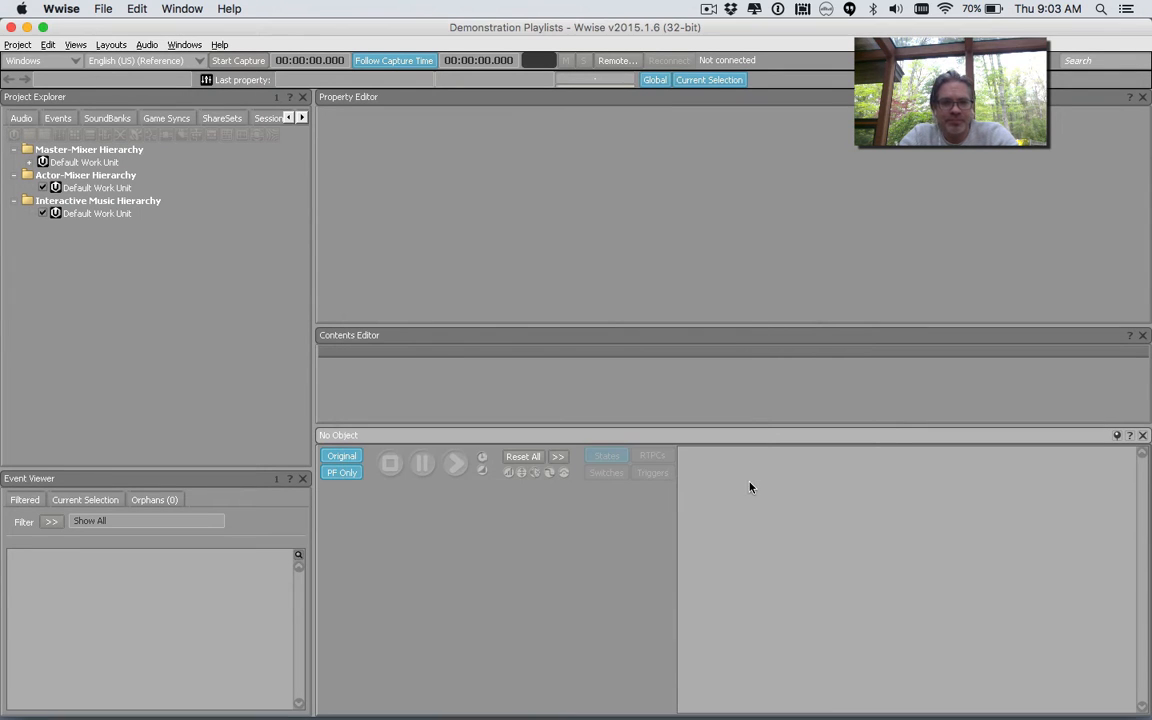
- Switch to the interactive music layout and select the Default Work Unit under Interactive Music Hierarchy
{"action": "left_click", "coordinate": [108, 45]}
{"action": "left_click", "coordinate": [135, 130]}
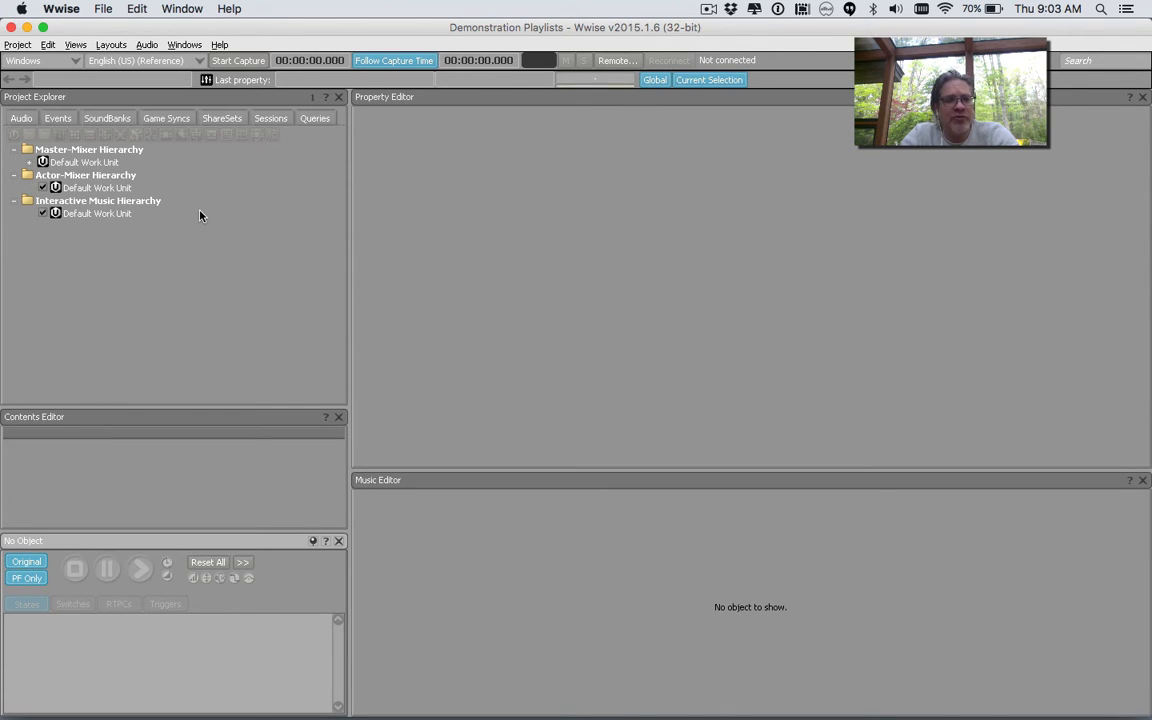
{"action": "left_click", "coordinate": [68, 216]}
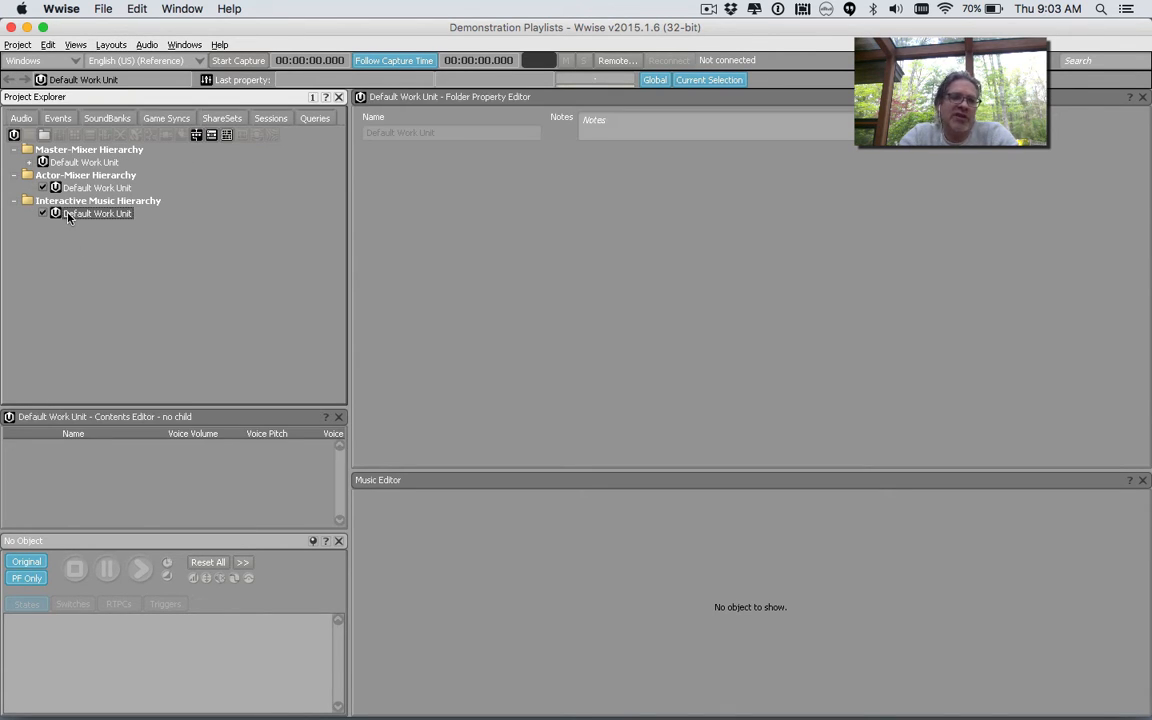
{"action": "right_click", "coordinate": [68, 216]}
{"action": "mouse_move", "coordinate": [101, 226]}
{"action": "left_click", "coordinate": [34, 259]}
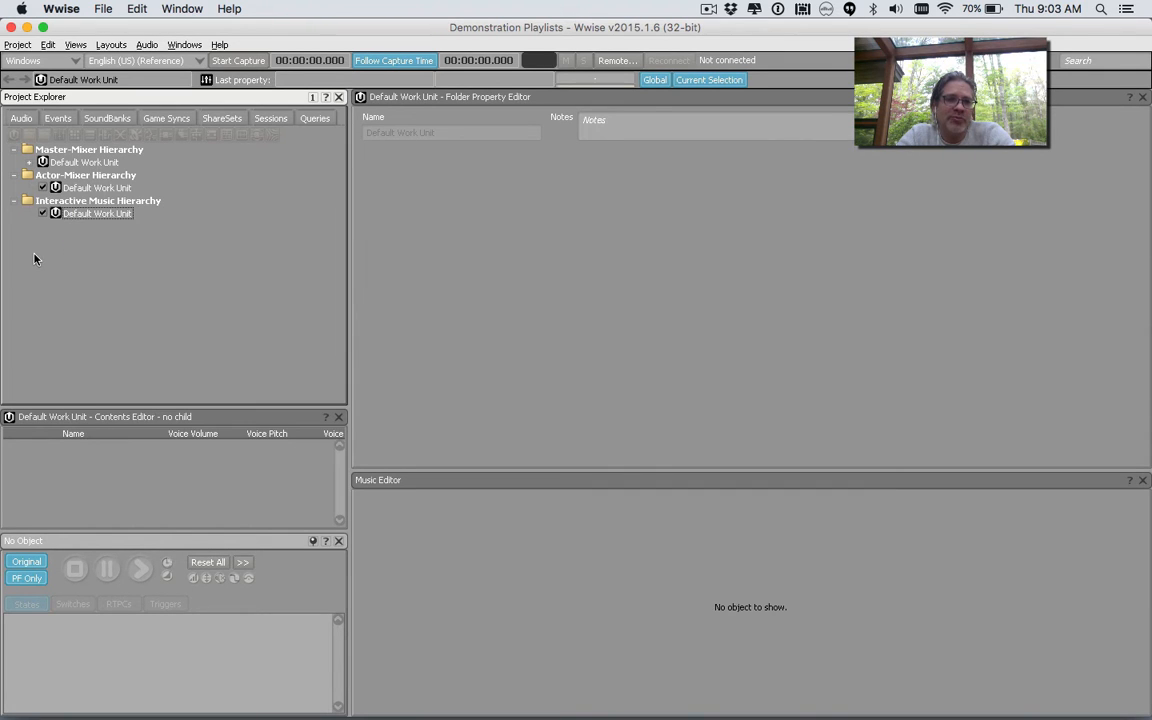
- Switch to Finder and import mx_layer_1.wav from the Desktop into the Interactive Music Hierarchy's Default Work Unit as a Music Segment
{"action": "key", "text": "super+Tab"}
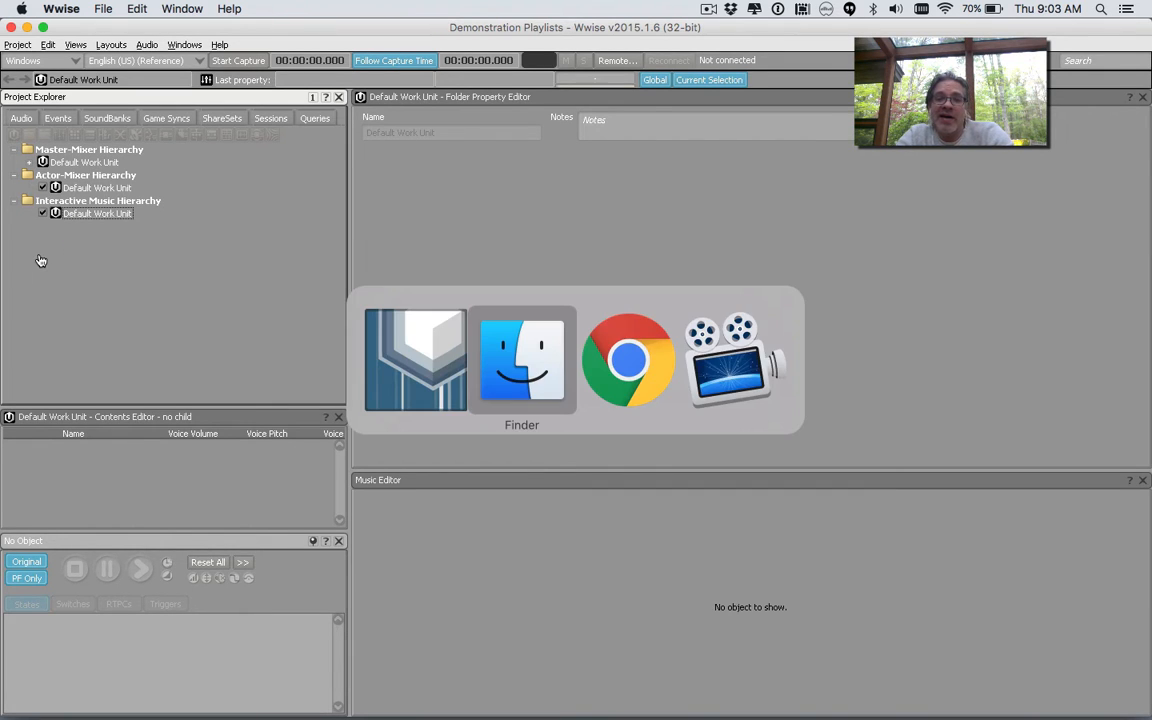
{"action": "key", "text": "super+n"}
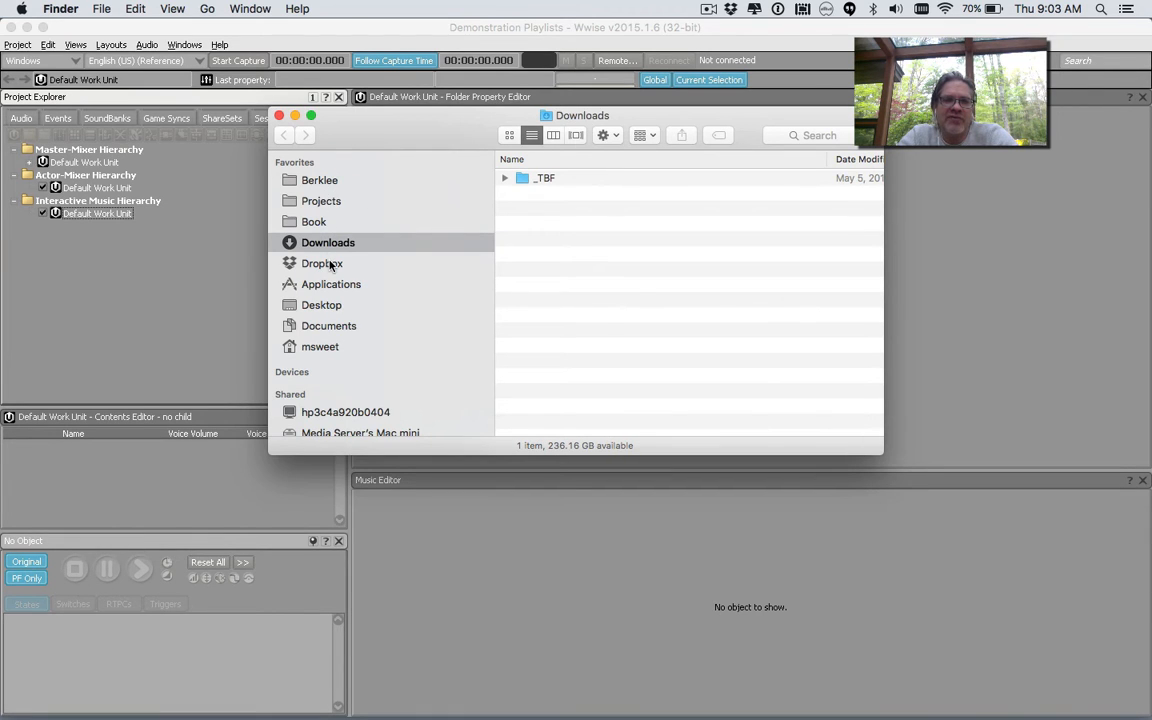
{"action": "left_click", "coordinate": [321, 305]}
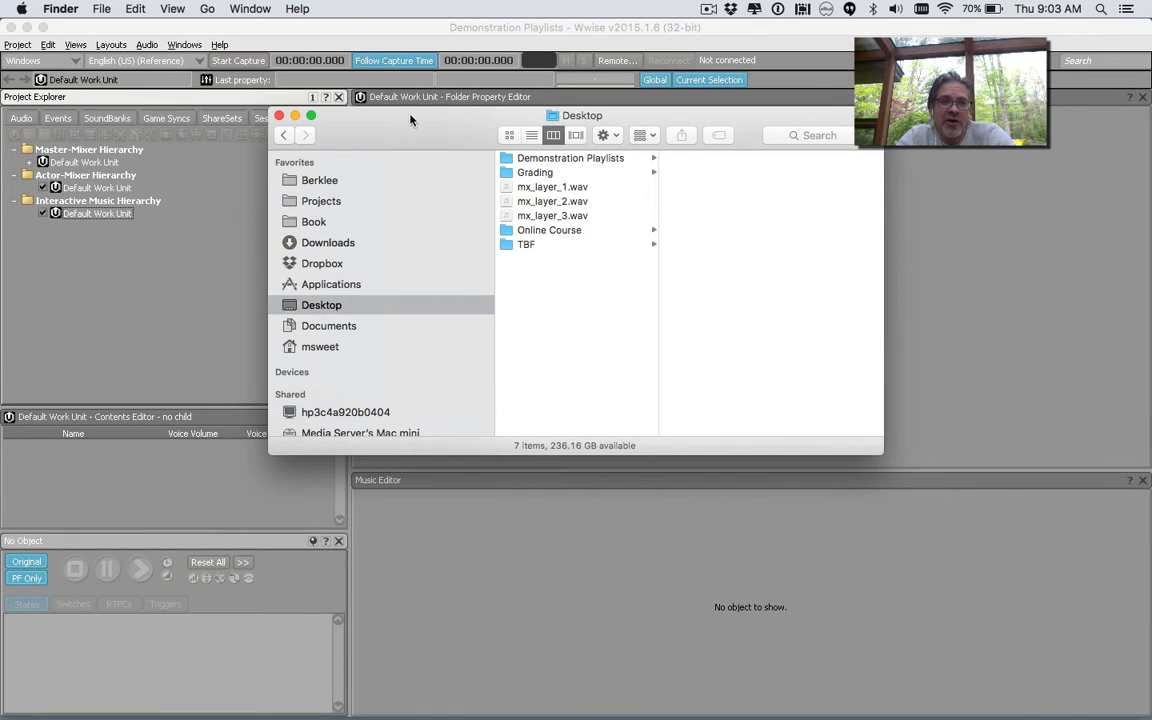
{"action": "left_click_drag", "start_coordinate": [416, 124], "coordinate": [657, 195]}
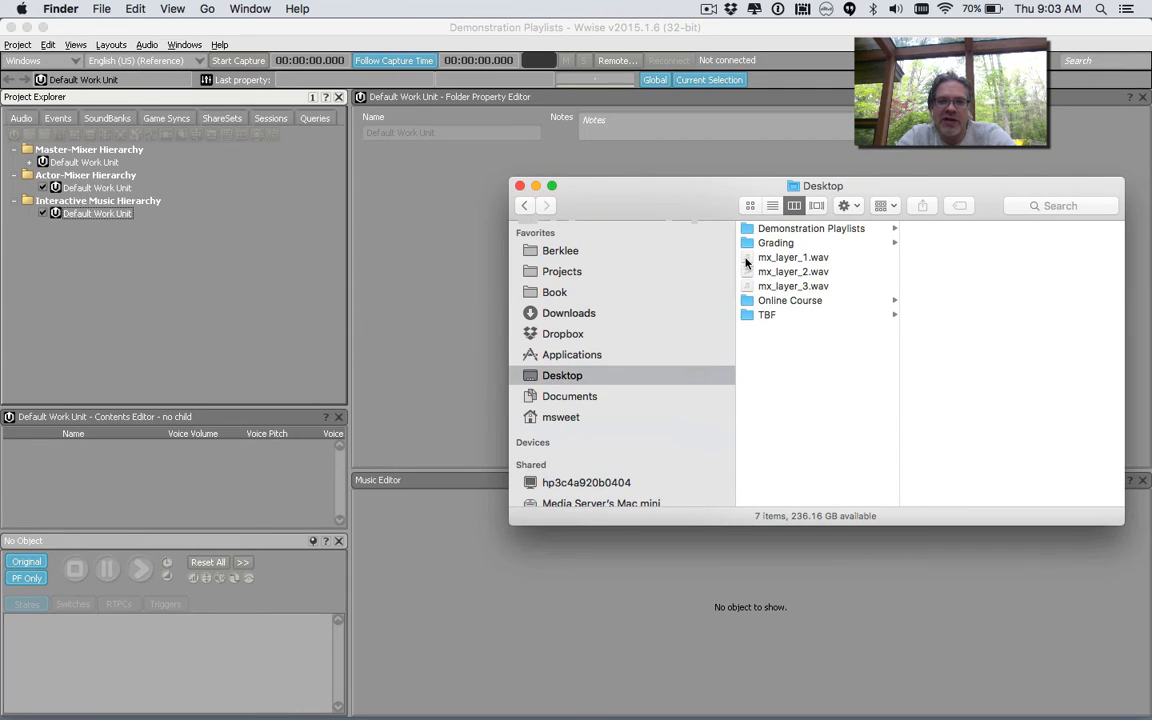
{"action": "left_click_drag", "start_coordinate": [748, 262], "coordinate": [88, 218]}
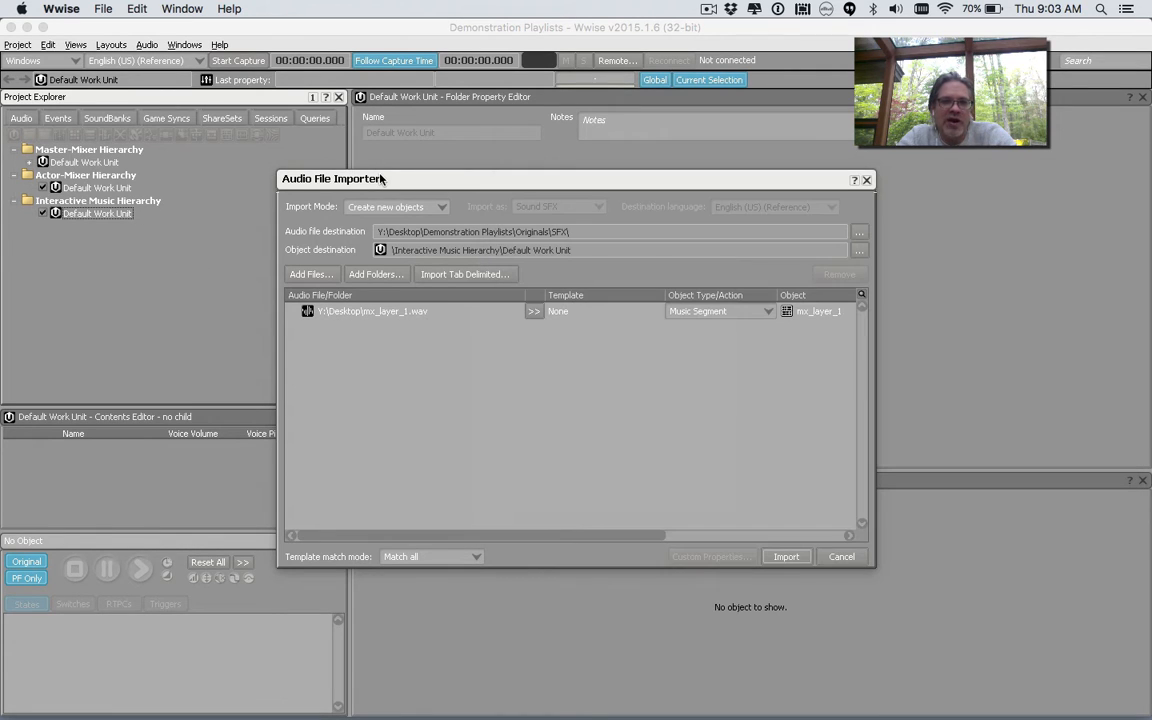
{"action": "left_click", "coordinate": [380, 180]}
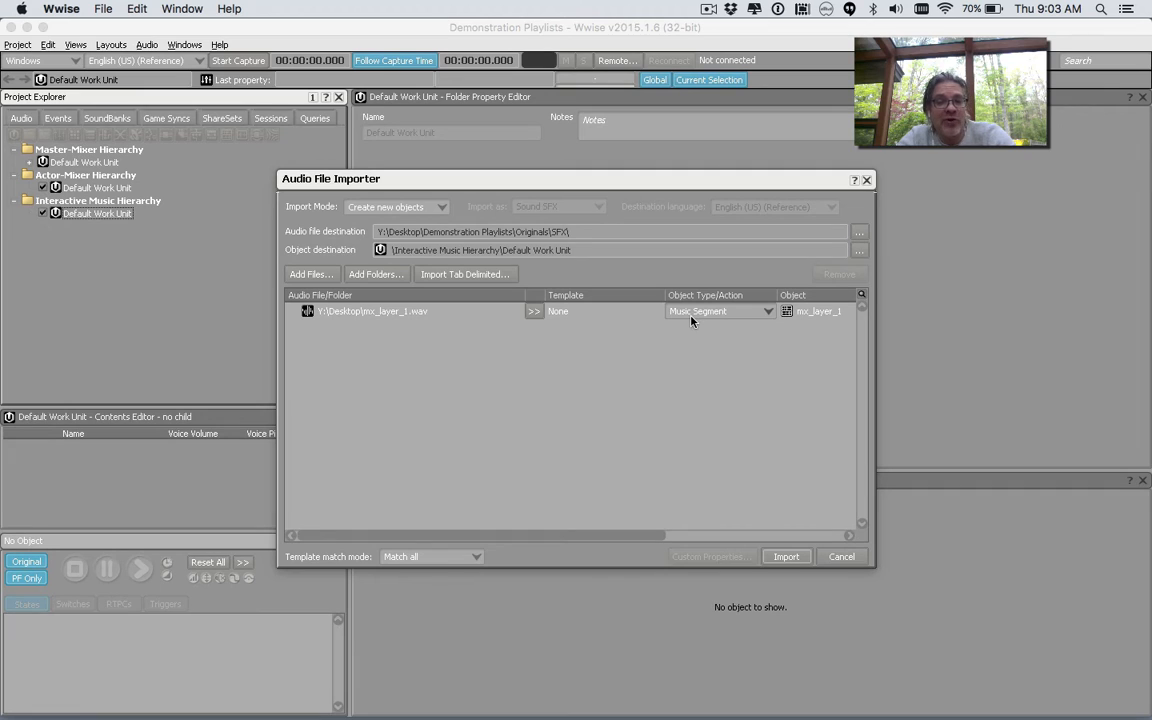
{"action": "left_click", "coordinate": [786, 556]}
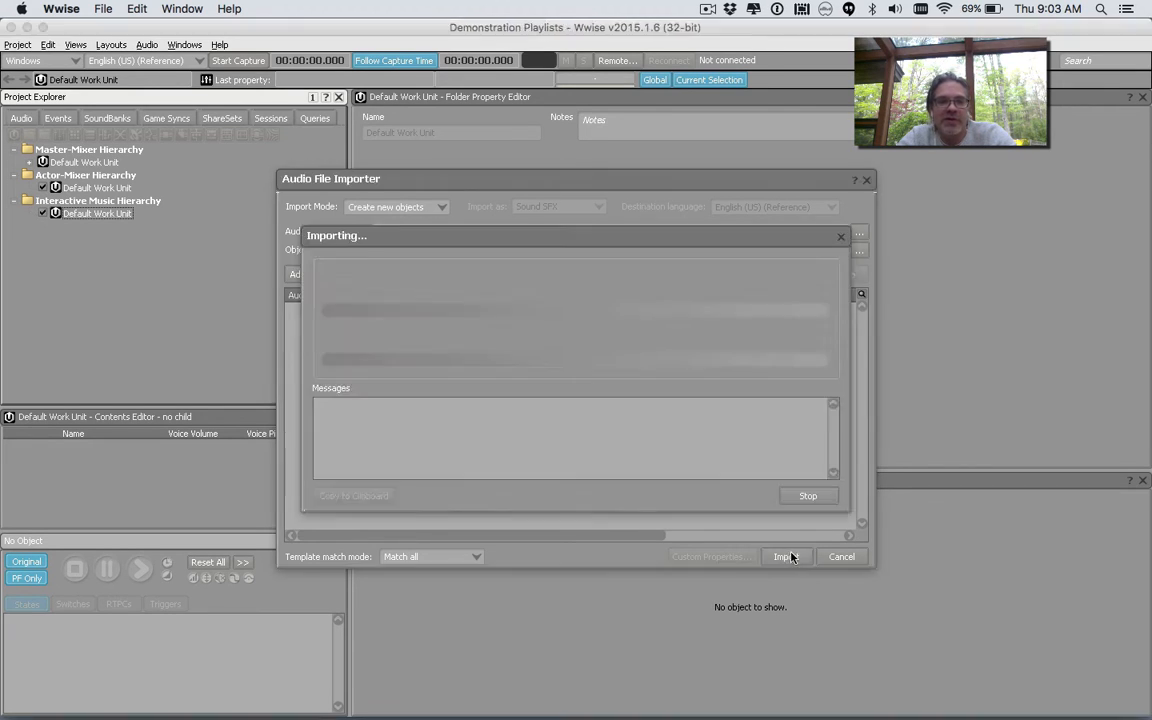
- Rename the mx_layer_1 music segment in the Default Work Unit to "segment 1"
{"action": "left_click", "coordinate": [28, 212]}
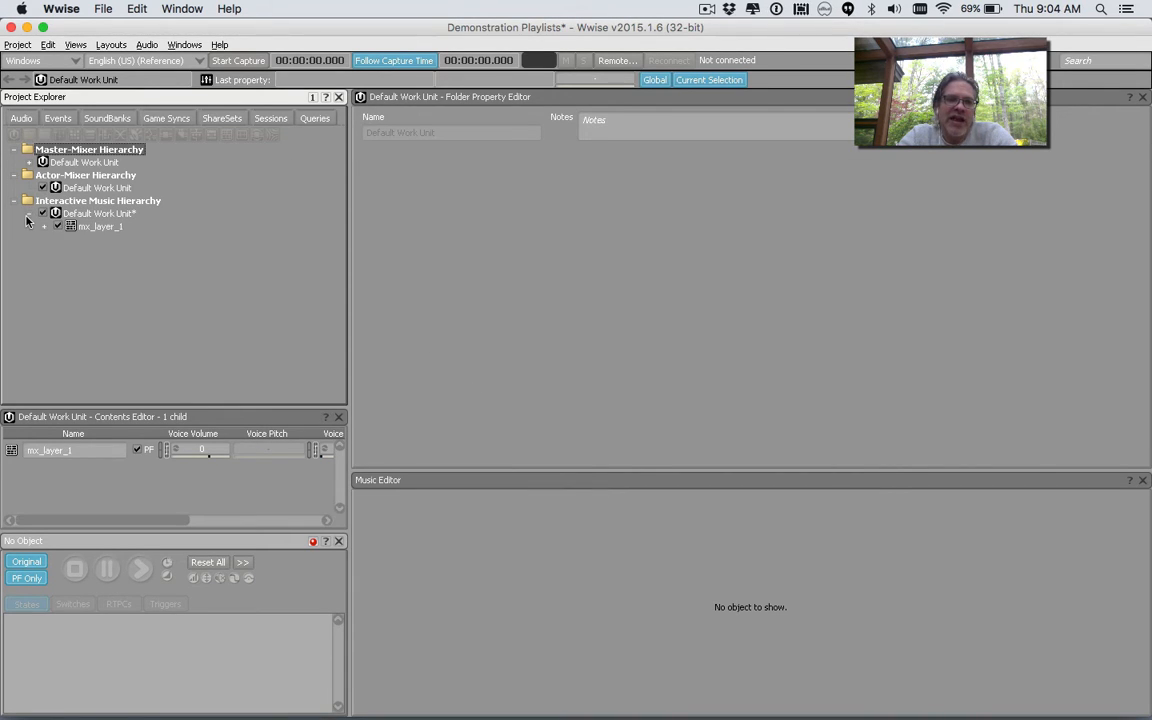
{"action": "left_click", "coordinate": [100, 227]}
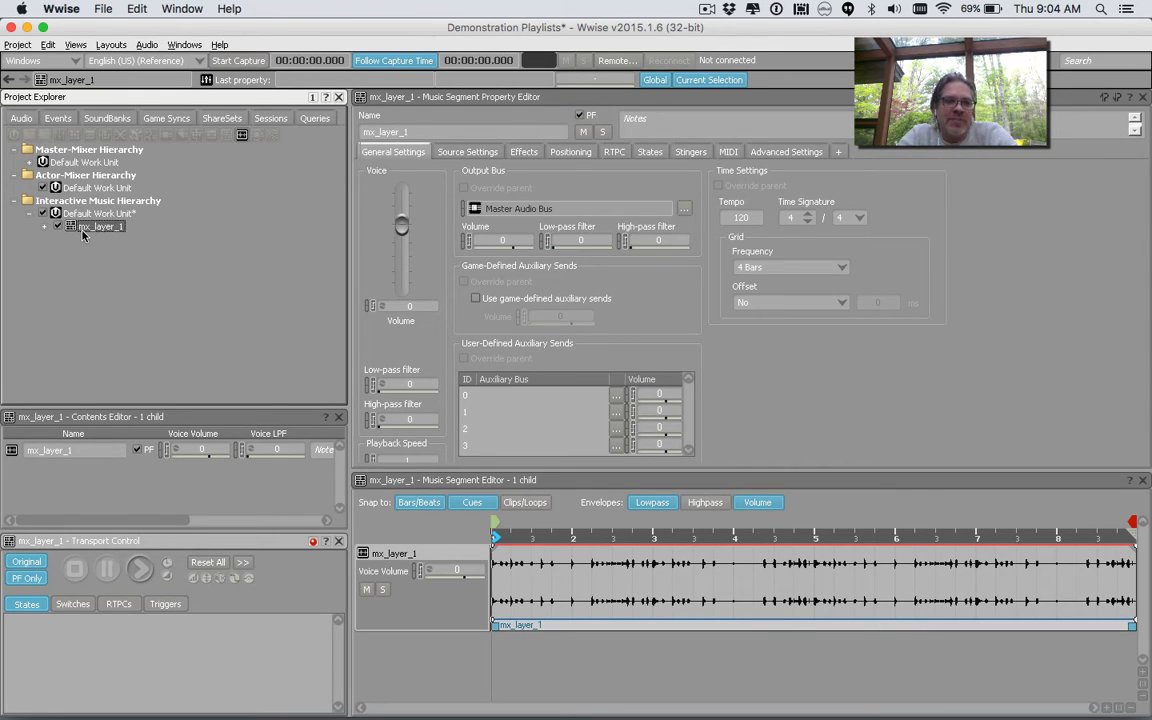
{"action": "left_click", "coordinate": [435, 131]}
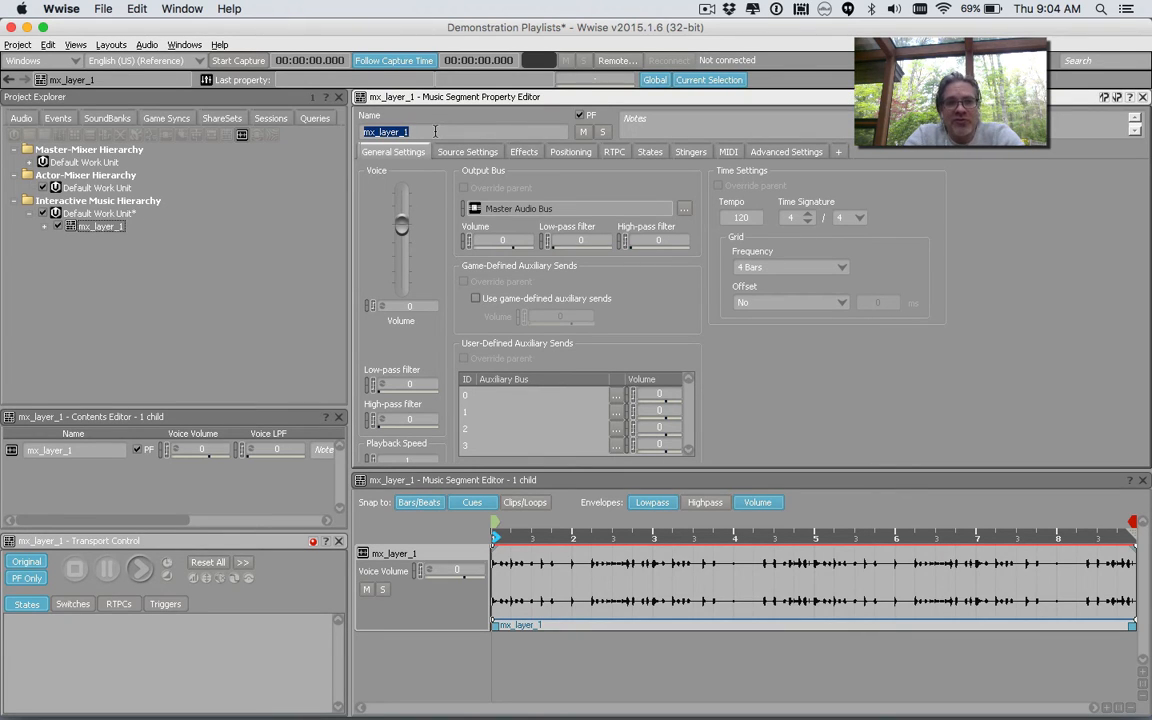
{"action": "type", "text": "segme"}
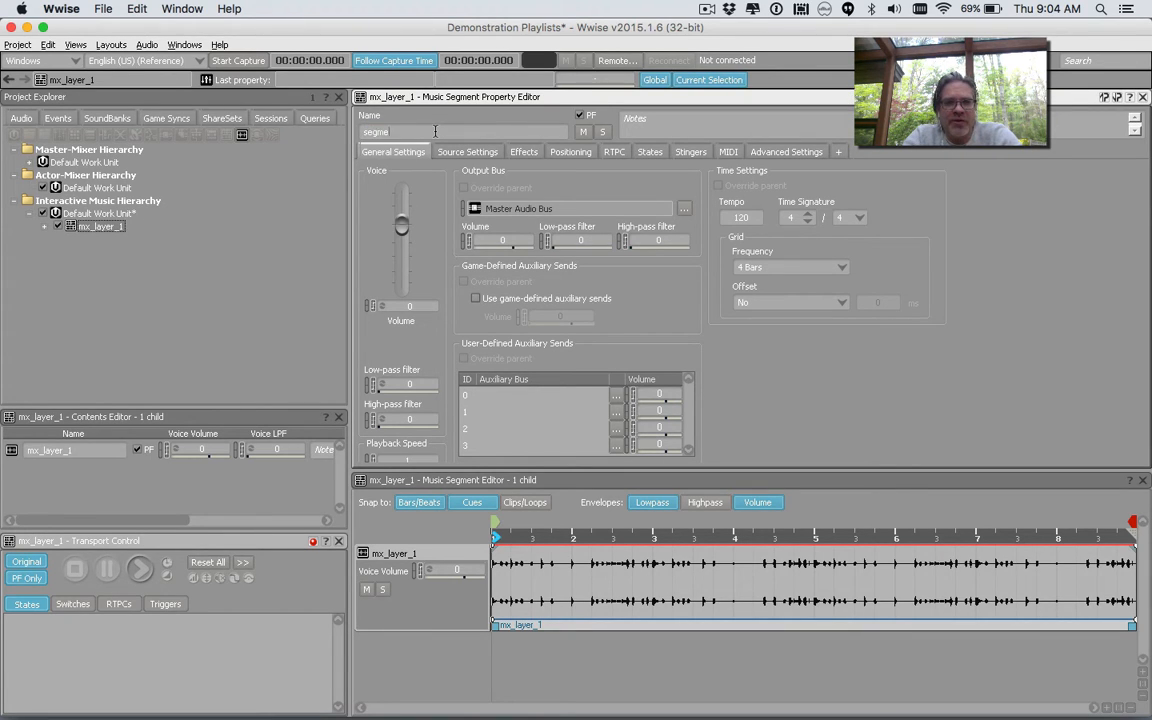
{"action": "type", "text": "nt 1"}
{"action": "key", "text": "Return"}
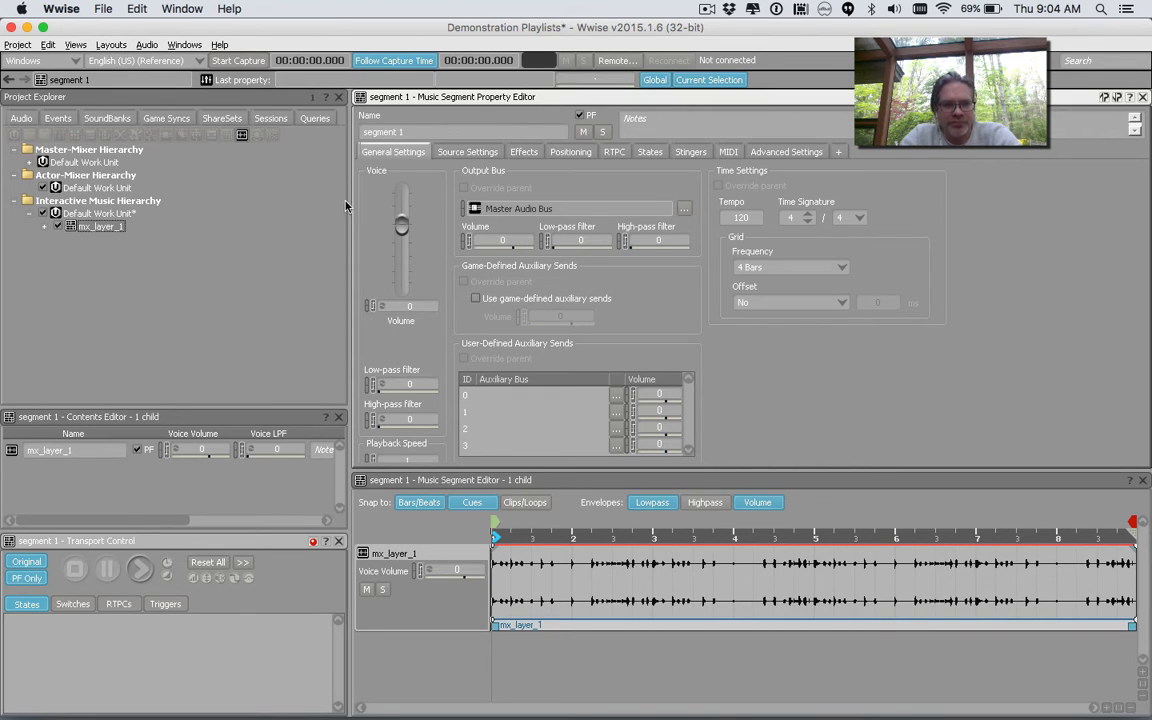
{"action": "left_click", "coordinate": [78, 213]}
{"action": "left_click", "coordinate": [75, 228]}
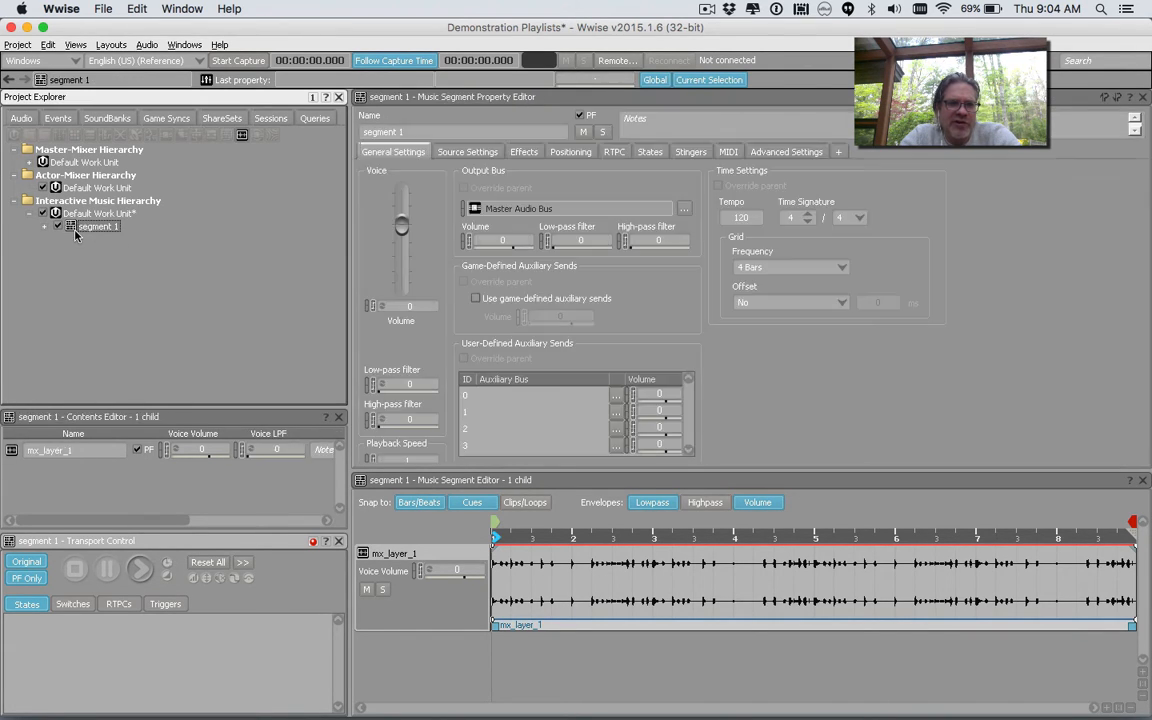
- Rename the mx_layer_1 music track inside segment 1 to "track" and expand the segment in the hierarchy
{"action": "left_click", "coordinate": [389, 555]}
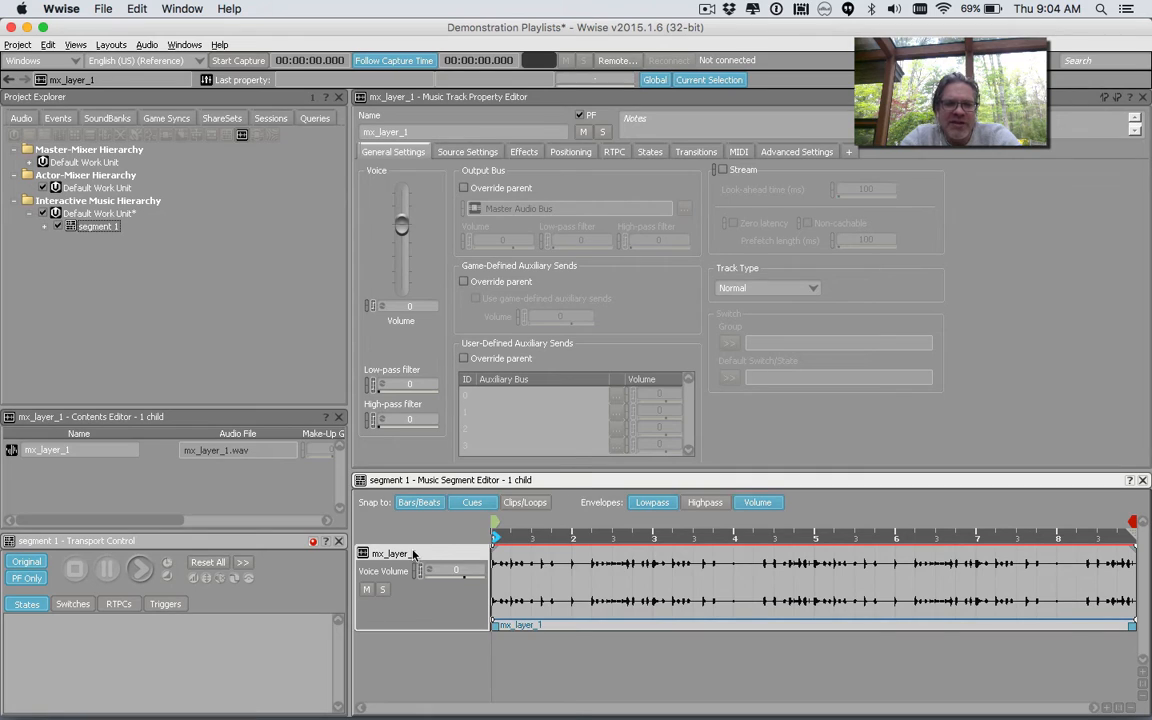
{"action": "right_click", "coordinate": [414, 551]}
{"action": "left_click", "coordinate": [432, 552]}
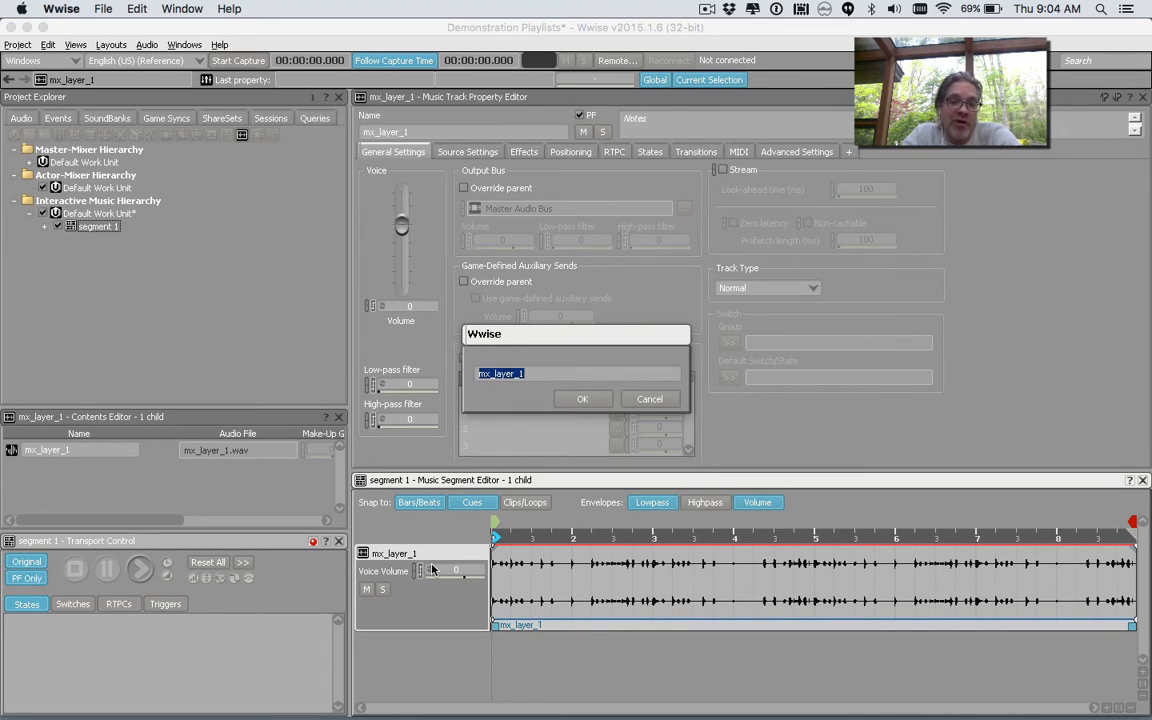
{"action": "type", "text": "track"}
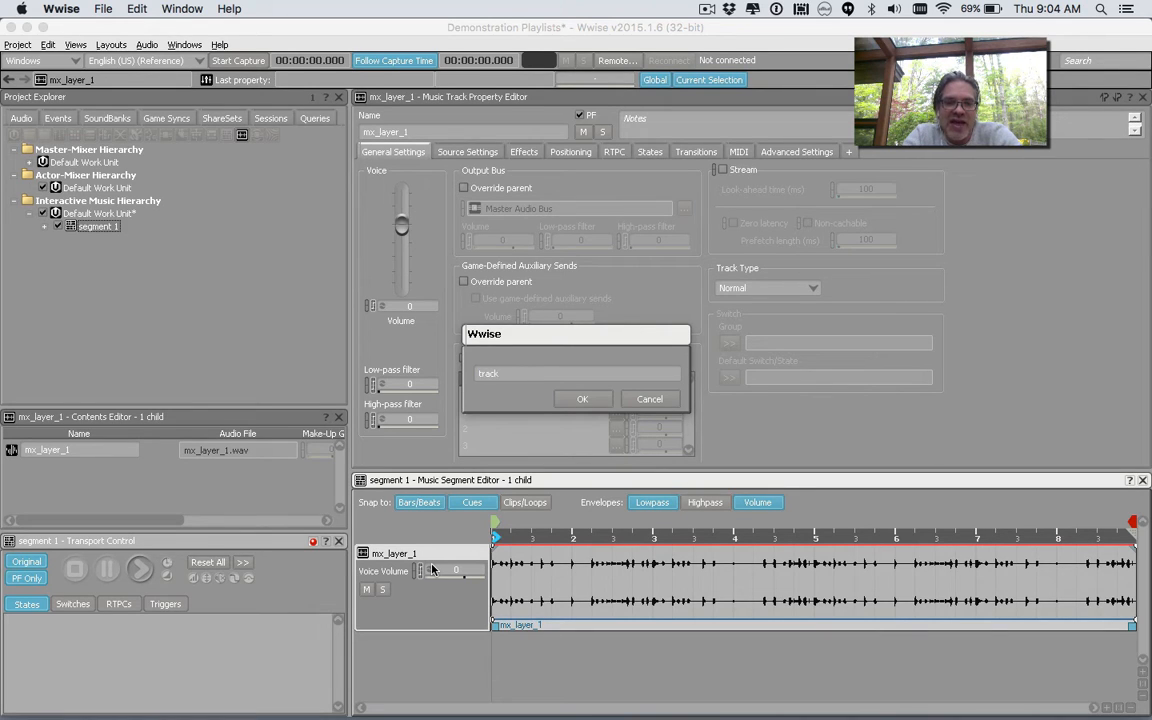
{"action": "key", "text": "Return"}
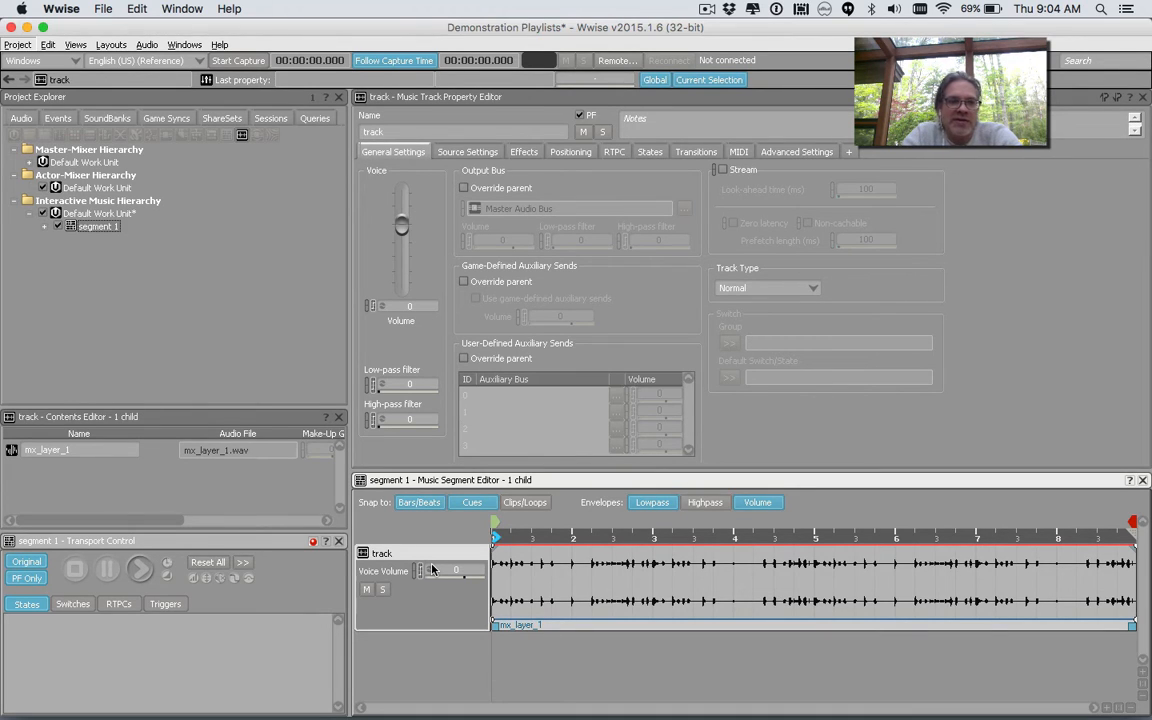
{"action": "left_click", "coordinate": [44, 226]}
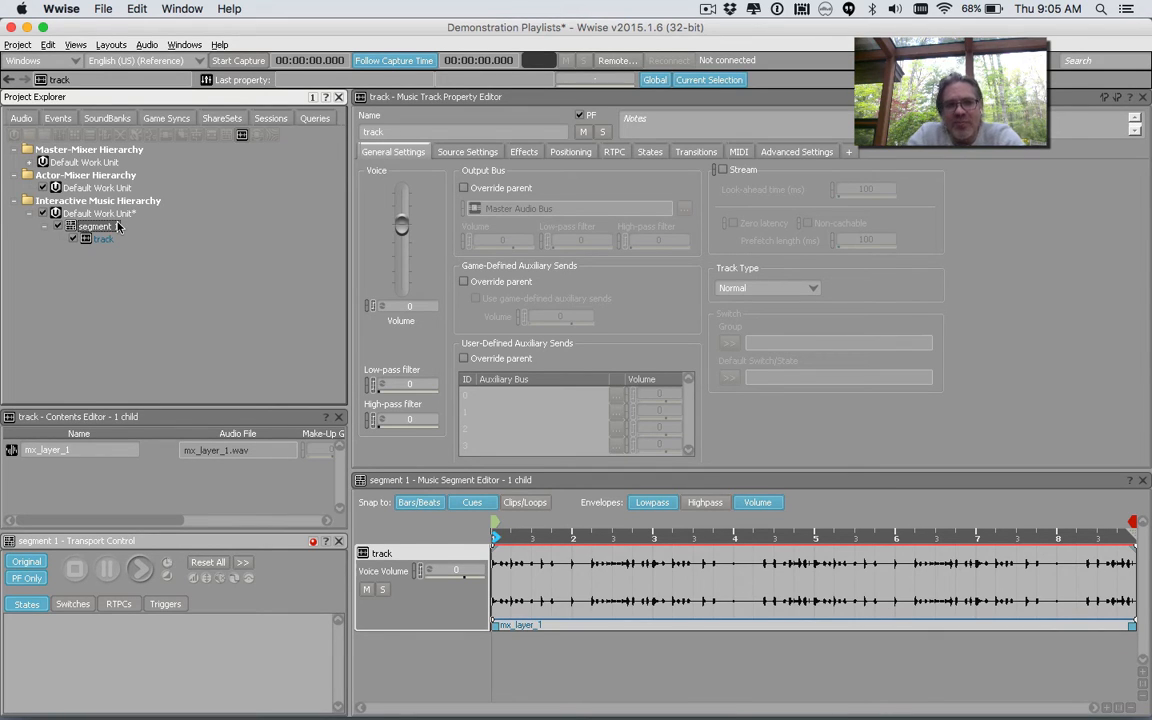
- Add a new Music Segment named "segment 2" to the Interactive Music Hierarchy's Default Work Unit
{"action": "left_click", "coordinate": [95, 213]}
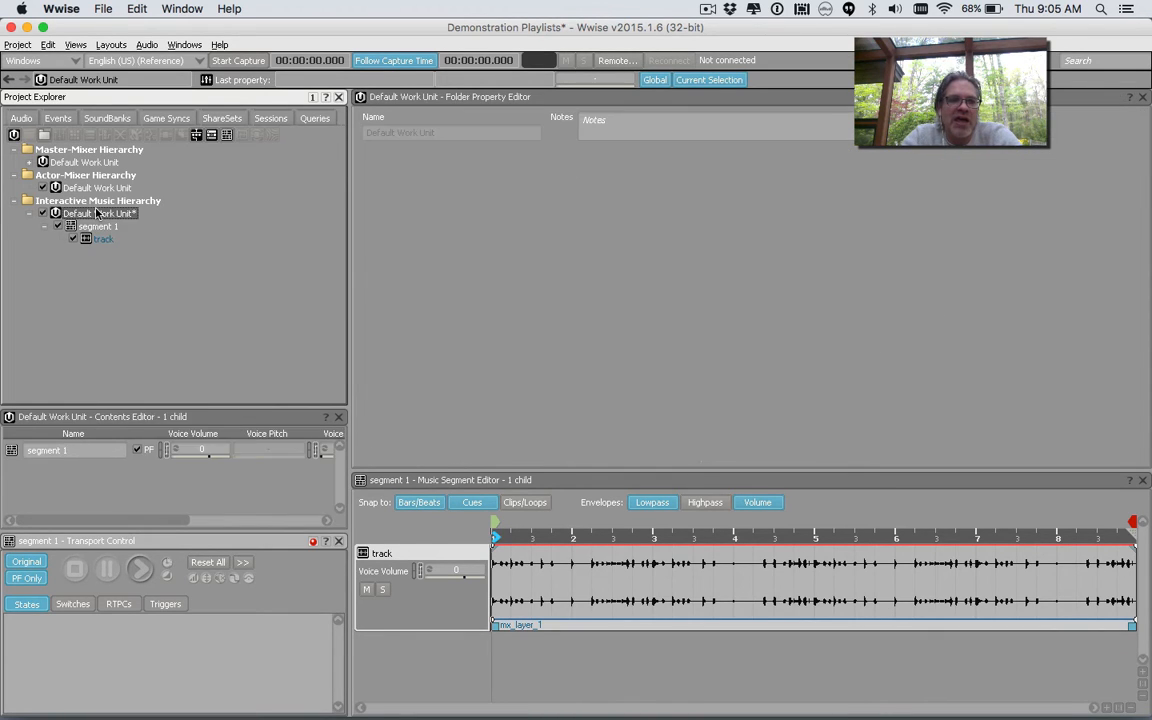
{"action": "right_click", "coordinate": [97, 211]}
{"action": "mouse_move", "coordinate": [140, 218]}
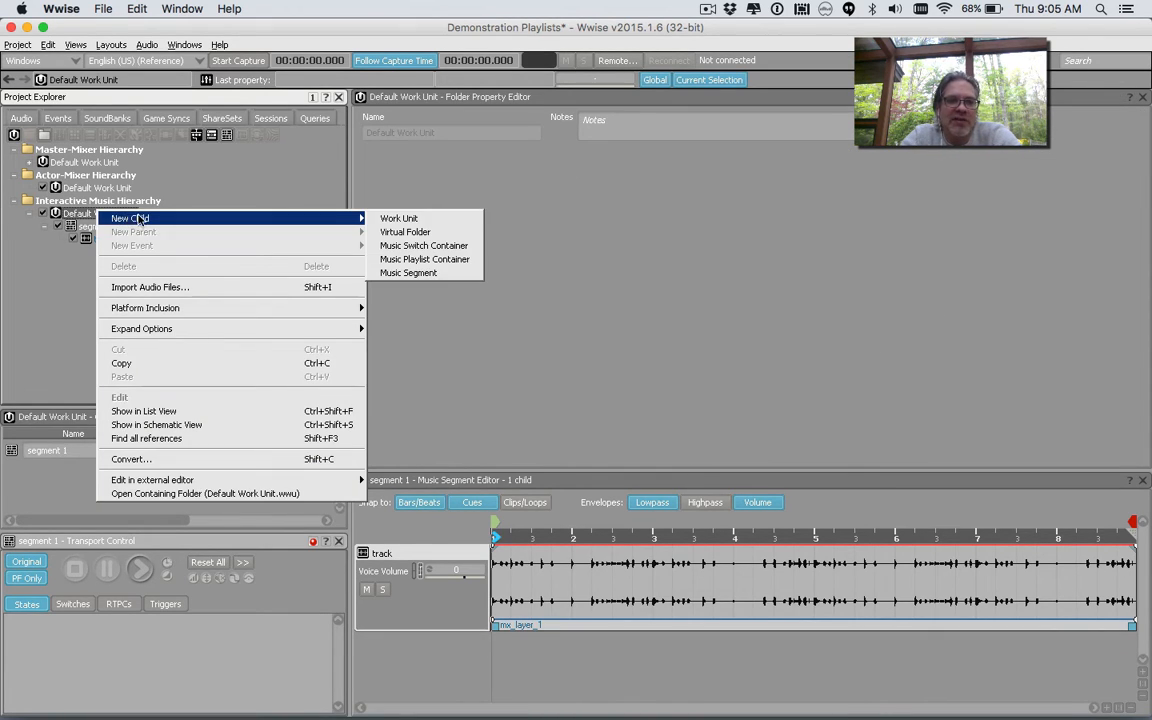
{"action": "left_click", "coordinate": [409, 272]}
{"action": "type", "text": "segment"}
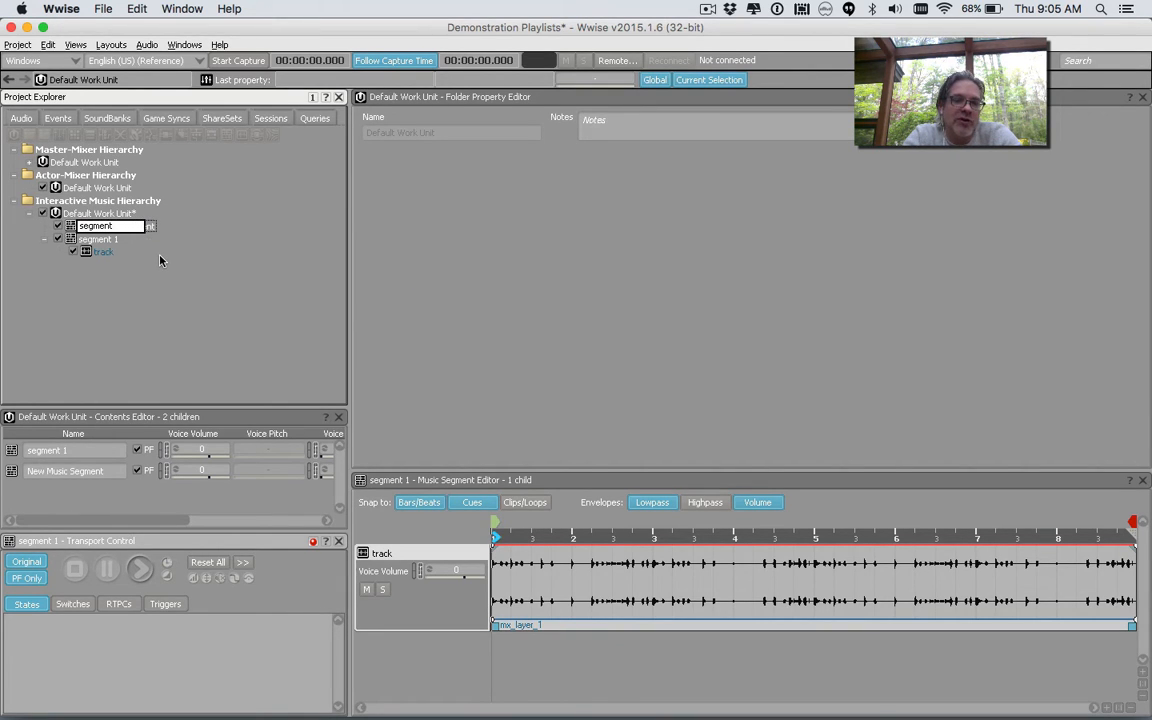
{"action": "type", "text": " 2"}
{"action": "key", "text": "Return"}
- Switch to Finder, import mx_layer_2.wav from the Desktop into segment 2 as a Music Track, and open that track for editing
{"action": "key", "text": "super+Tab"}
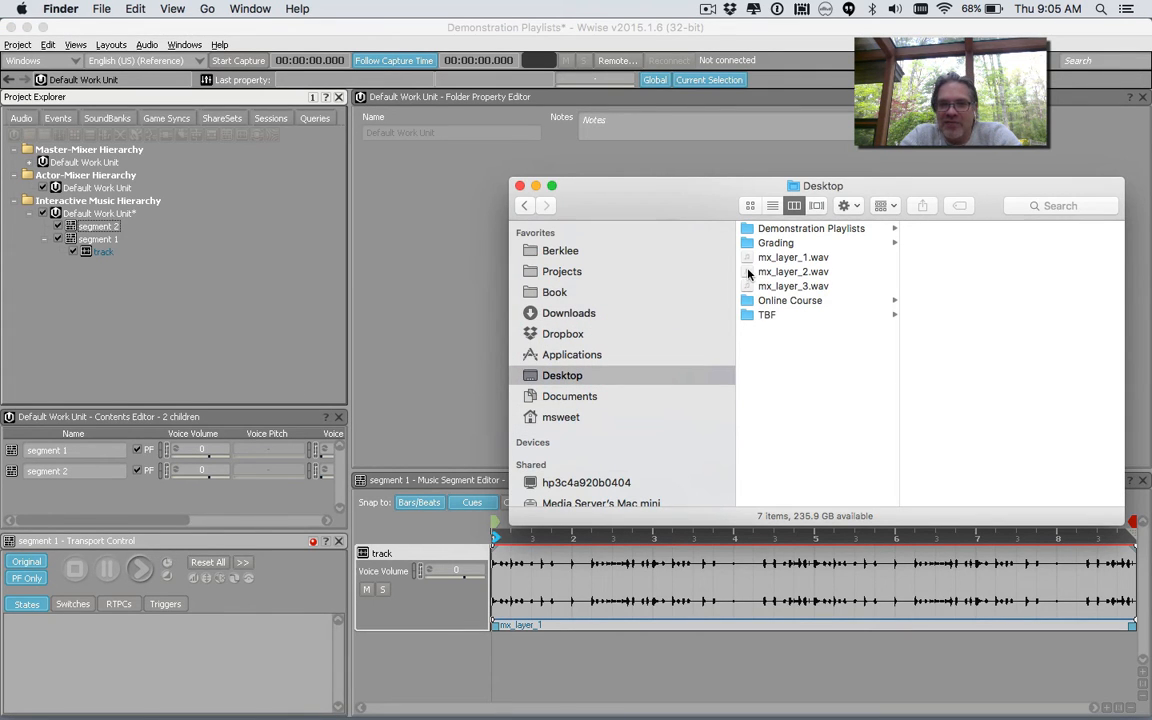
{"action": "left_click_drag", "start_coordinate": [748, 272], "coordinate": [95, 226]}
{"action": "left_click", "coordinate": [349, 380]}
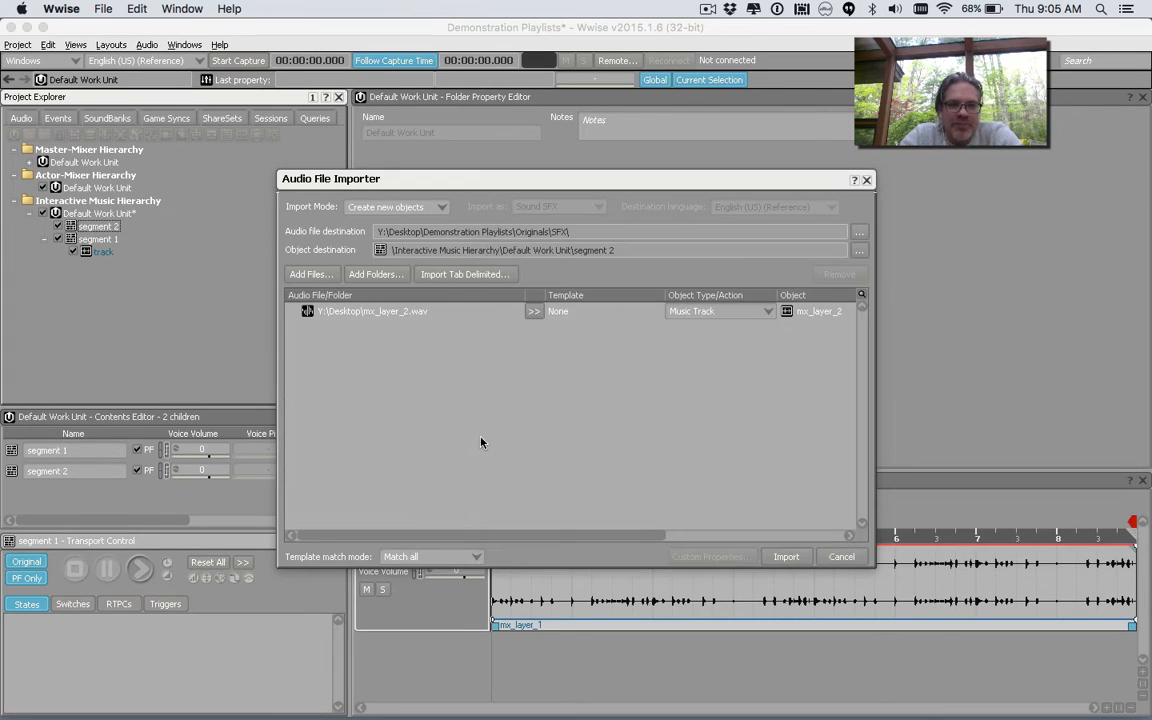
{"action": "left_click", "coordinate": [784, 556]}
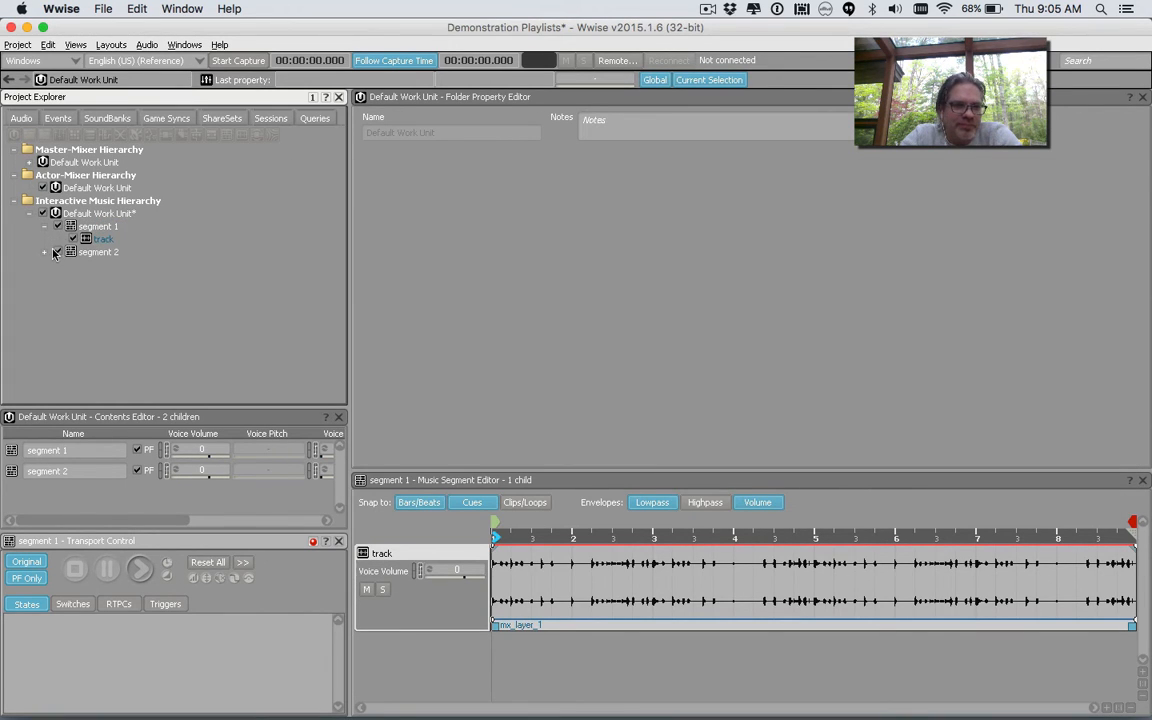
{"action": "left_click", "coordinate": [45, 252]}
{"action": "left_click", "coordinate": [103, 265]}
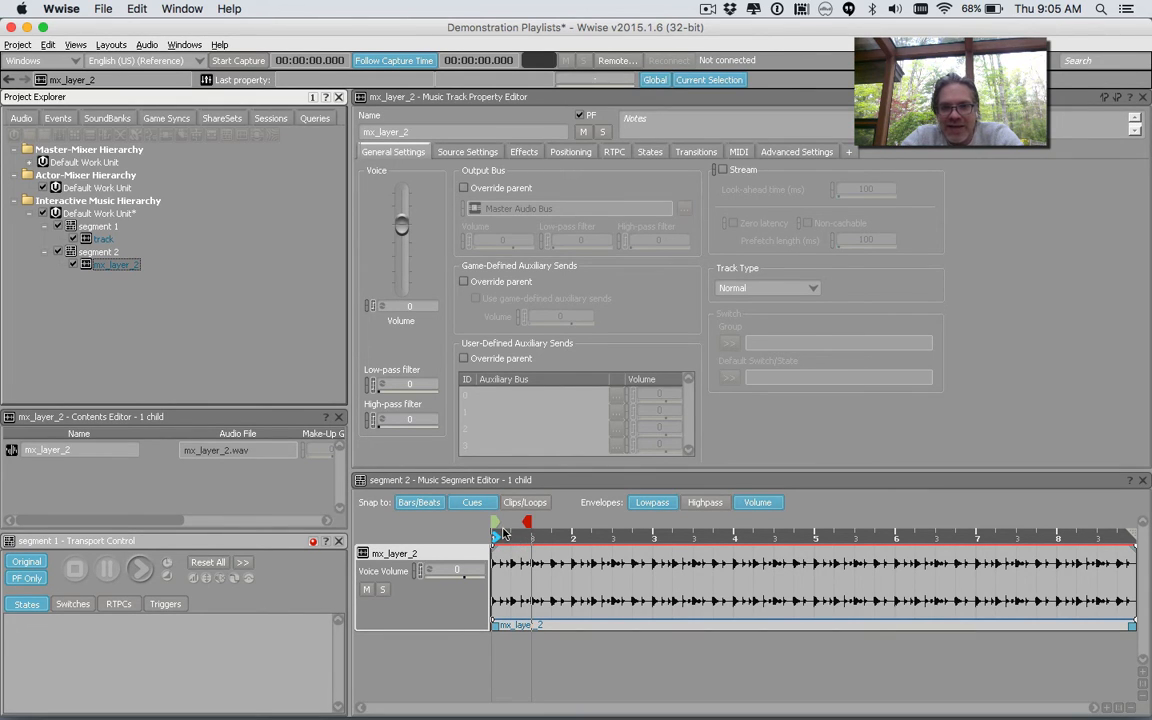
- Move segment 2's exit cue to the end of the mx_layer_2 clip and rename its music track "track"
{"action": "left_click_drag", "start_coordinate": [528, 521], "coordinate": [1133, 521]}
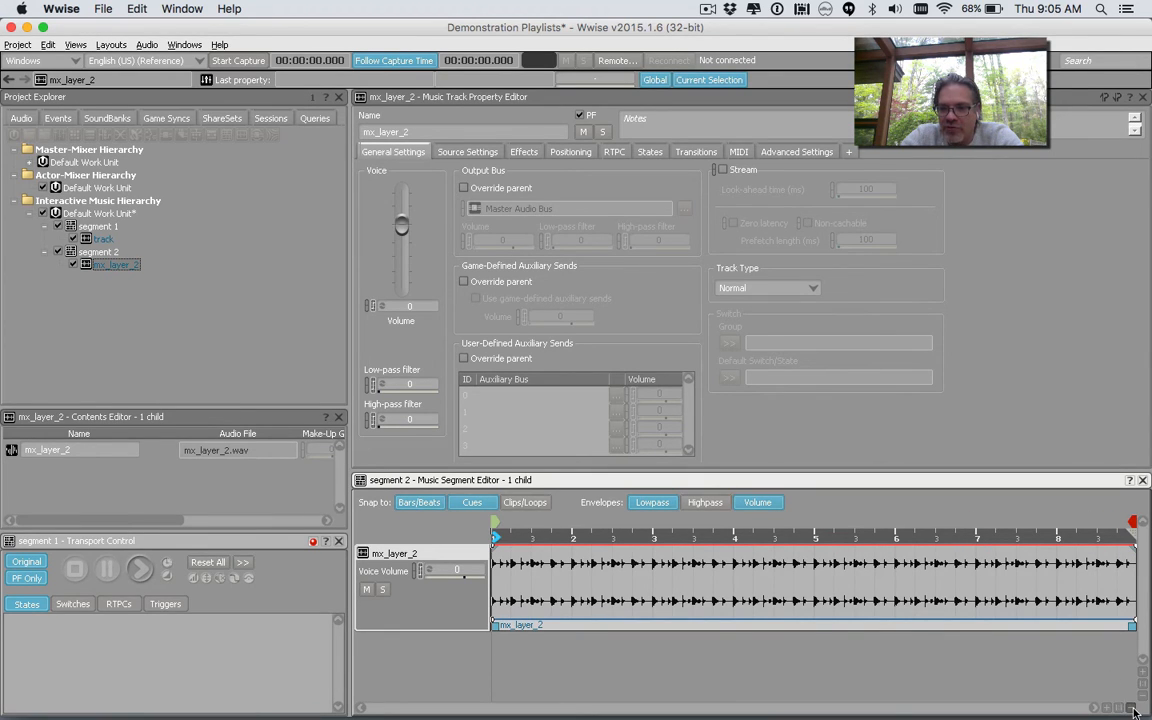
{"action": "scroll", "coordinate": [1018, 638], "scroll_direction": "down", "scroll_amount": 2}
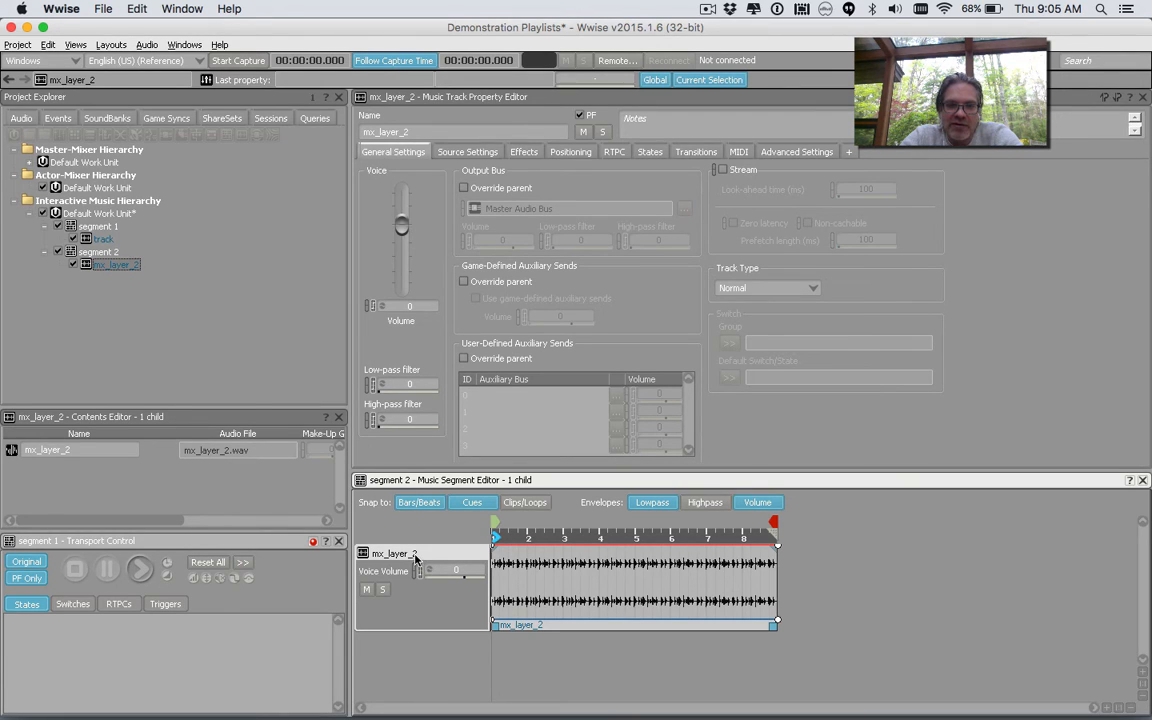
{"action": "double_click", "coordinate": [432, 130]}
{"action": "type", "text": "track"}
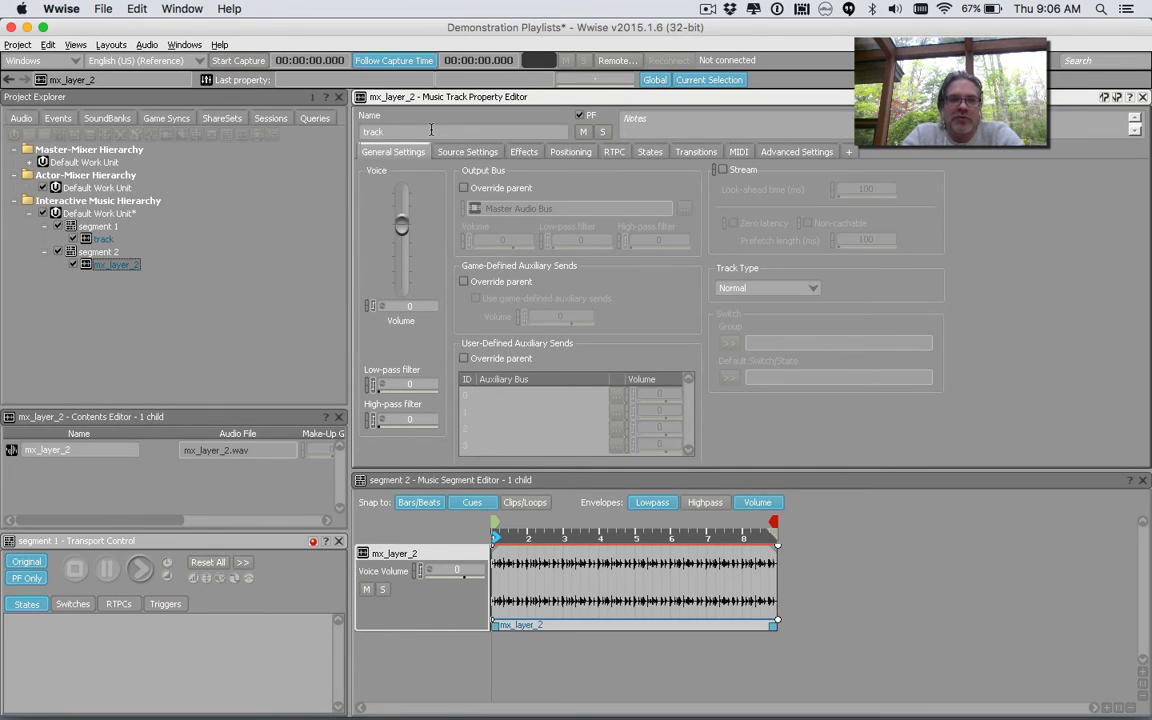
{"action": "key", "text": "Return"}
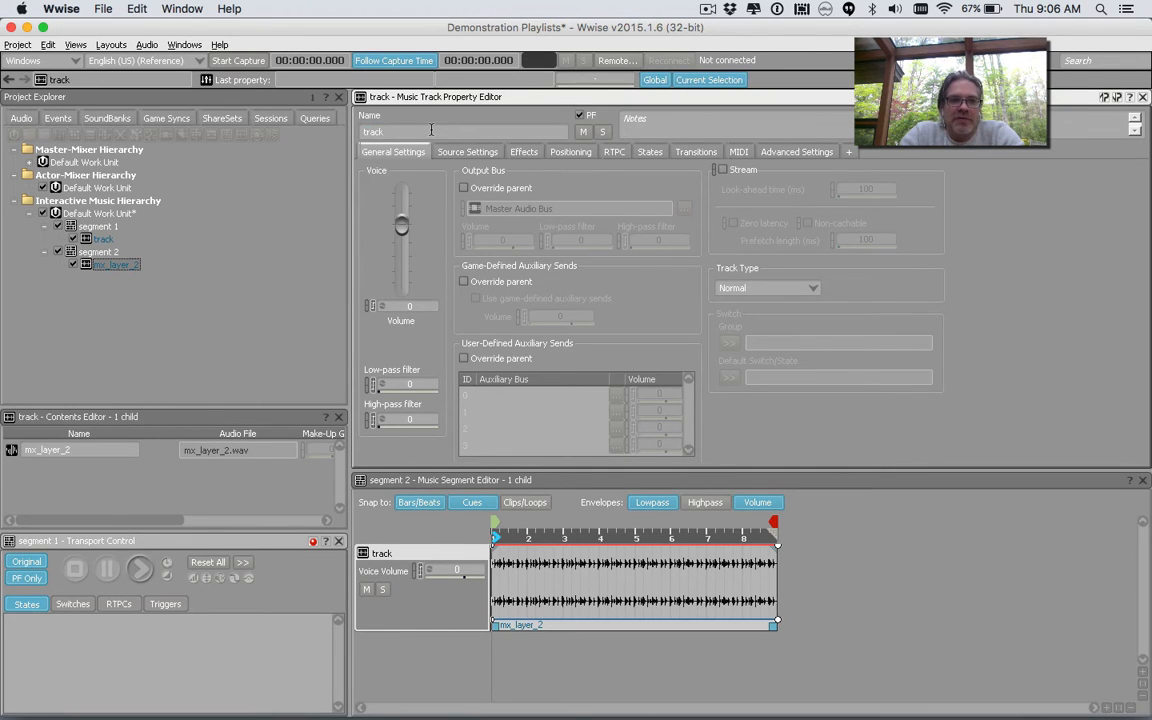
- Select segment 1 in the Interactive Music Hierarchy and audition it briefly
{"action": "left_click", "coordinate": [120, 258]}
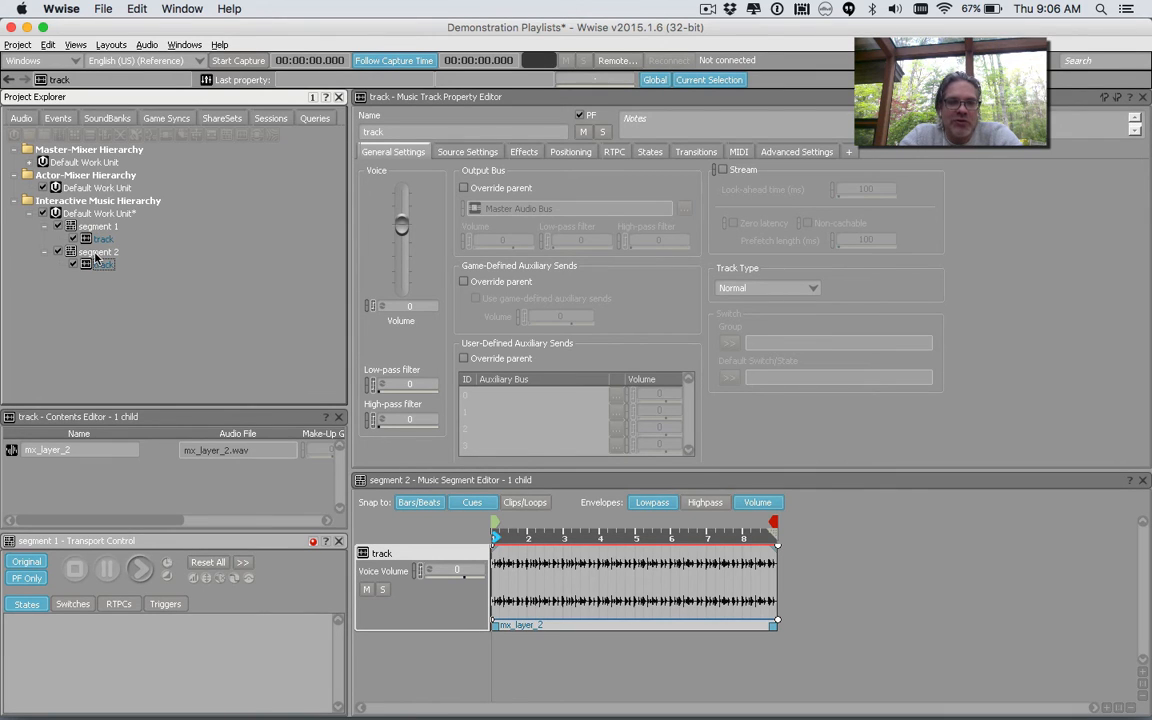
{"action": "left_click", "coordinate": [90, 226]}
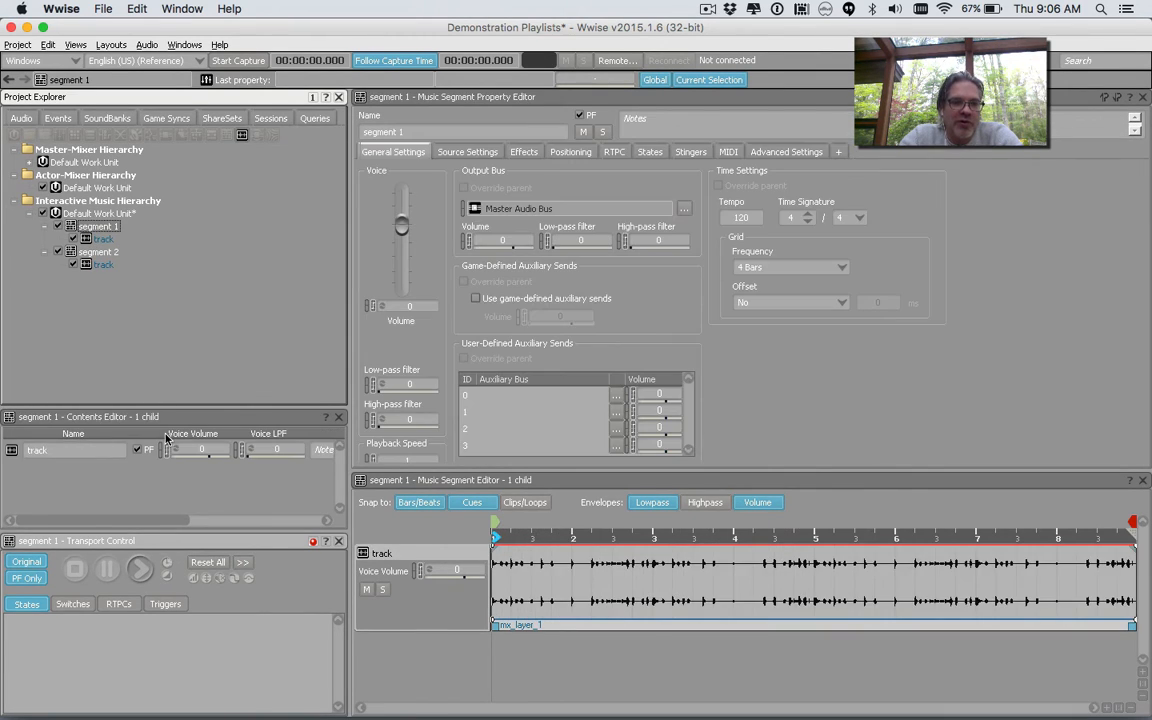
{"action": "left_click", "coordinate": [142, 567]}
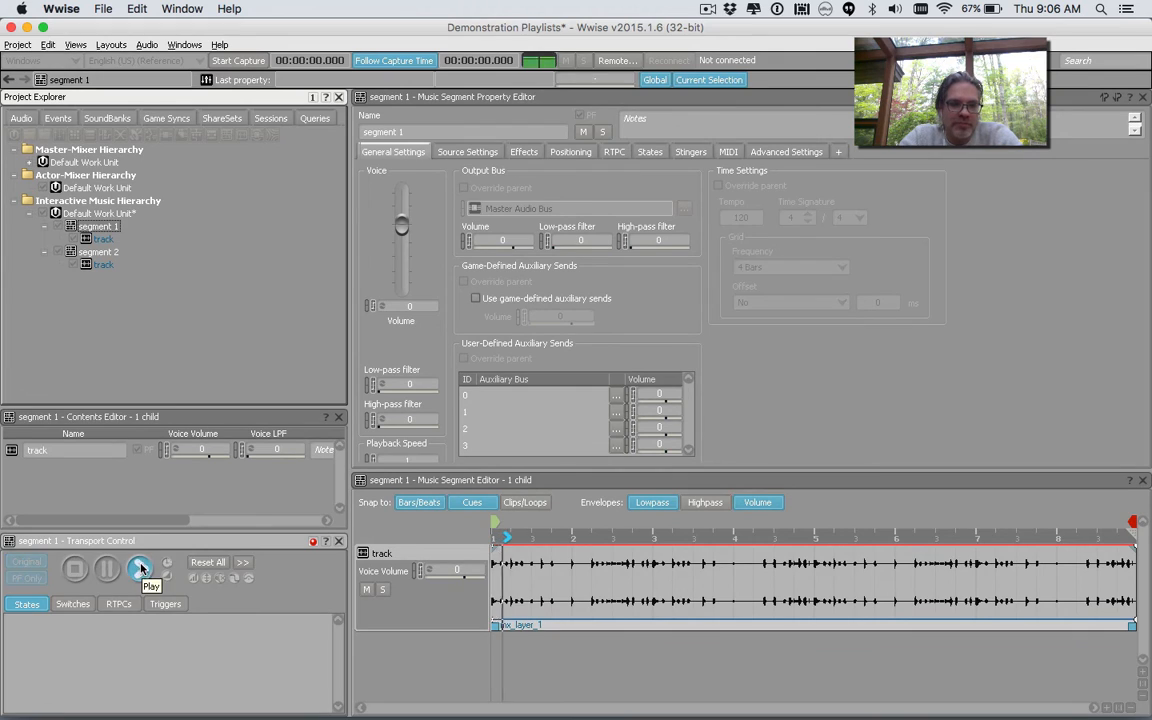
{"action": "left_click", "coordinate": [77, 571]}
- Try to audition segment 2 while the Transport Control is pinned to segment 1, and unpin the Transport Control
{"action": "left_click", "coordinate": [98, 252]}
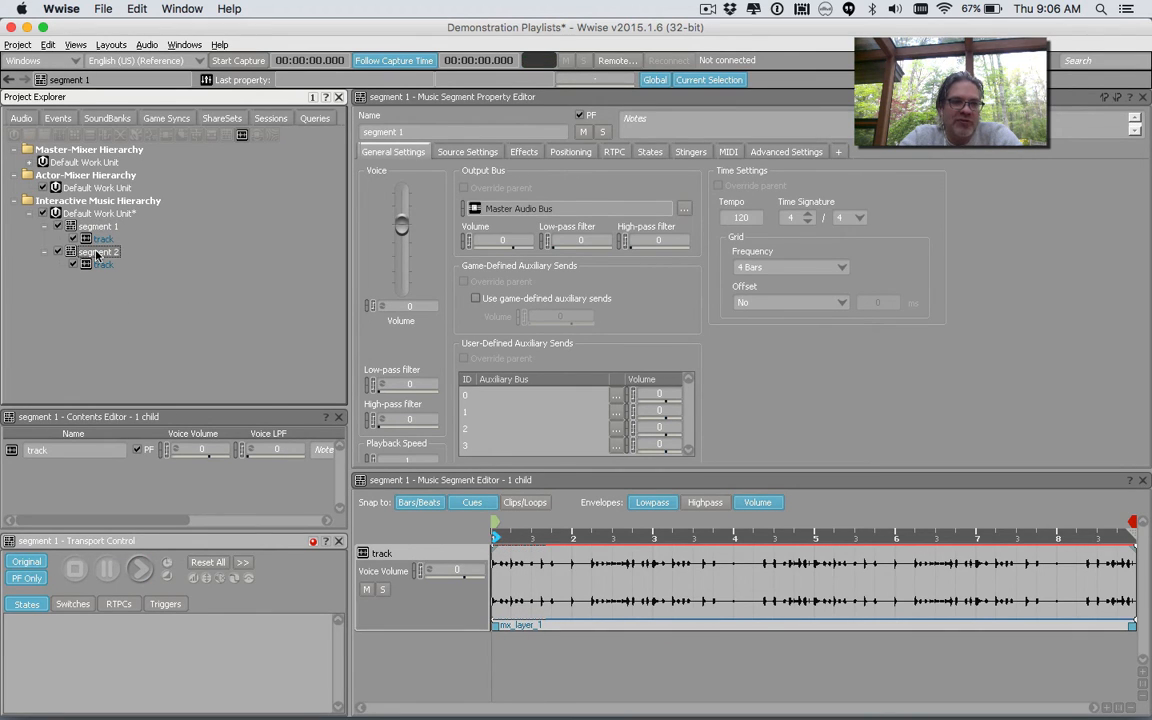
{"action": "left_click", "coordinate": [139, 569]}
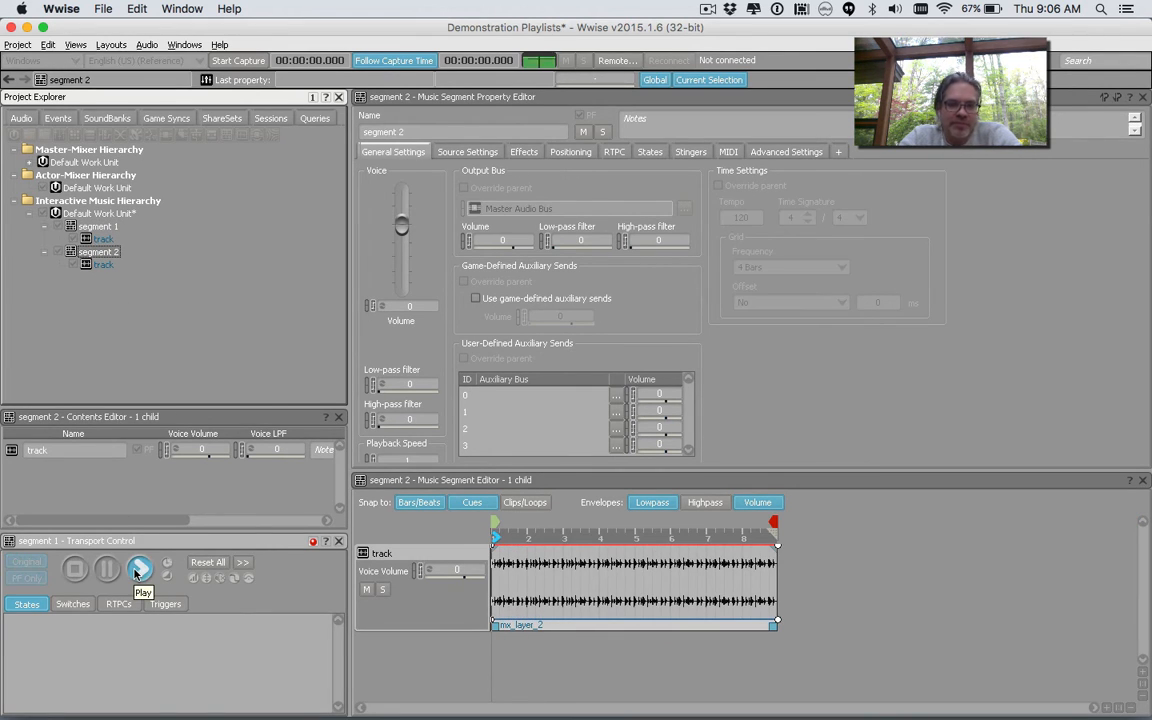
{"action": "left_click", "coordinate": [75, 569]}
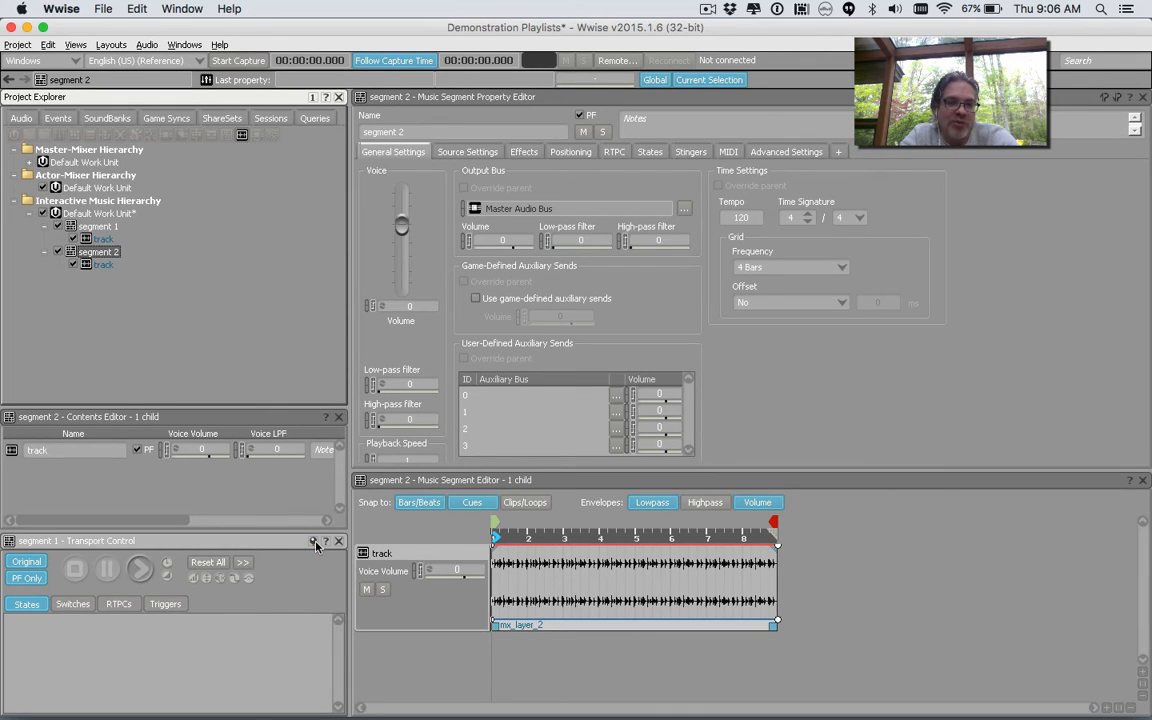
- Check that the Transport Control follows the selection from segment 1 to segment 2, and audition segment 2
{"action": "left_click", "coordinate": [95, 227]}
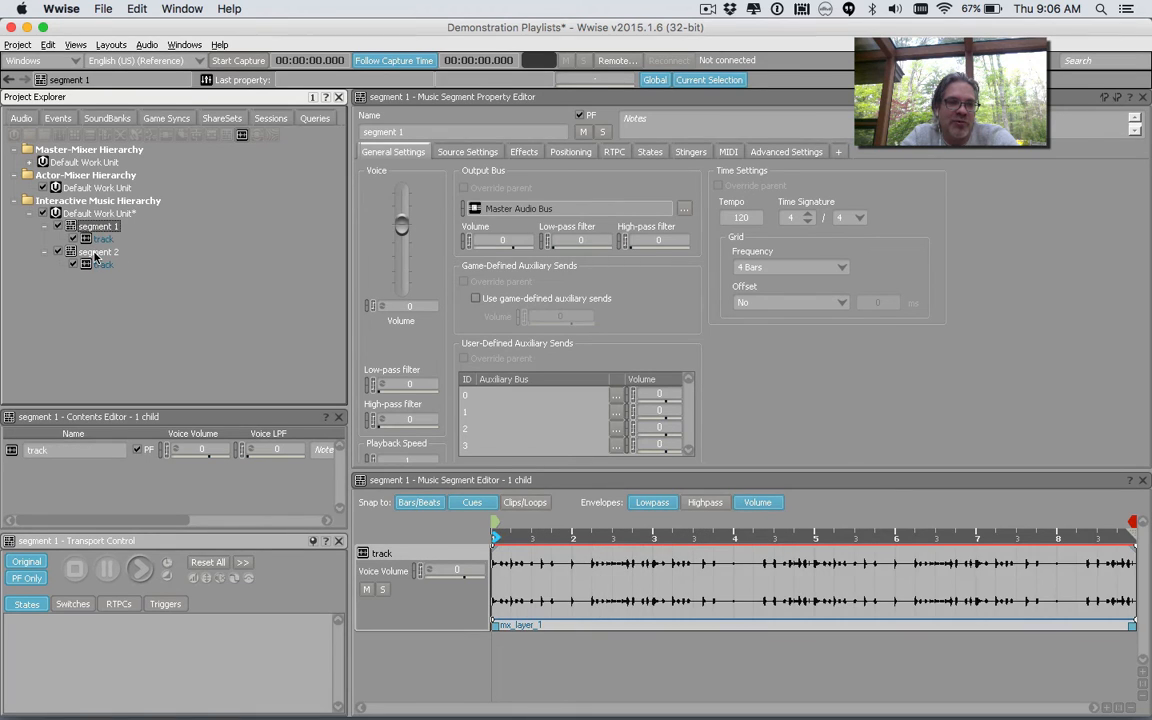
{"action": "left_click", "coordinate": [96, 253]}
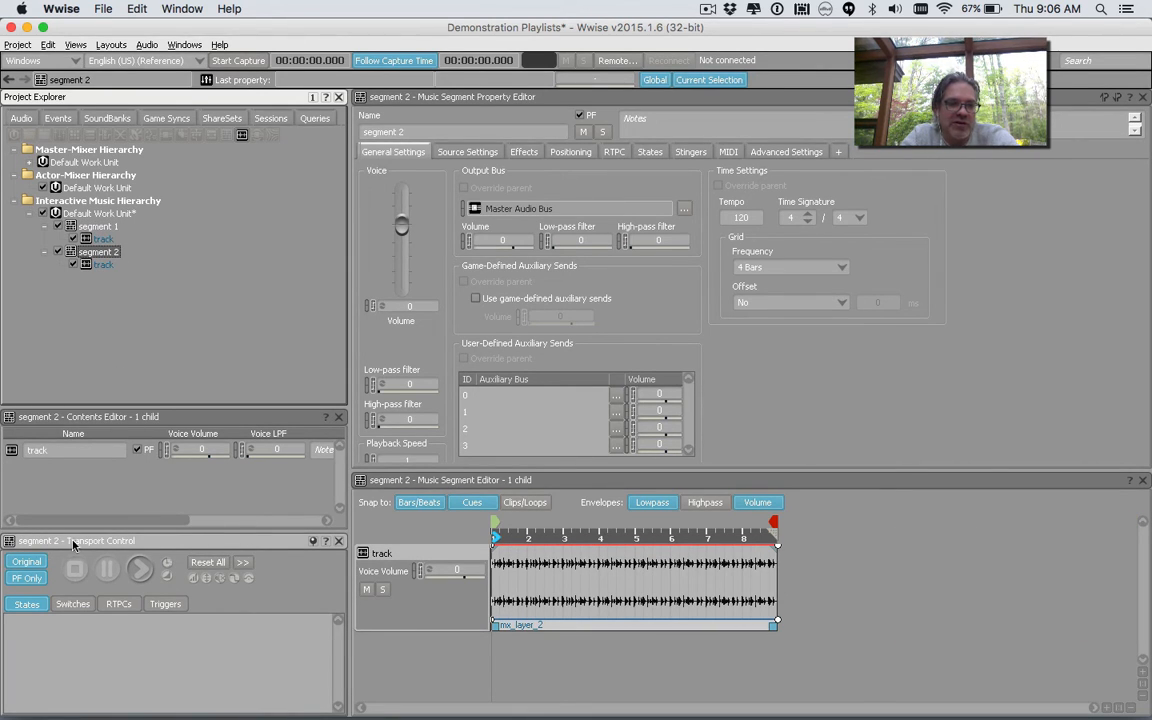
{"action": "left_click", "coordinate": [140, 569]}
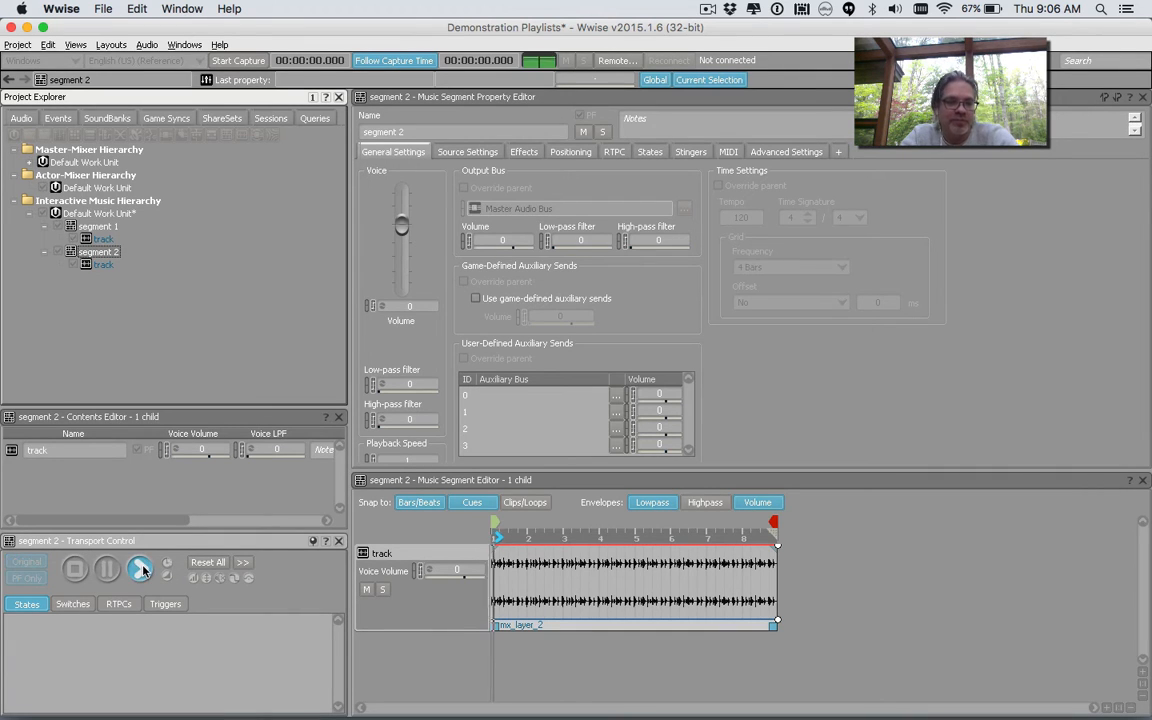
{"action": "left_click", "coordinate": [77, 570]}
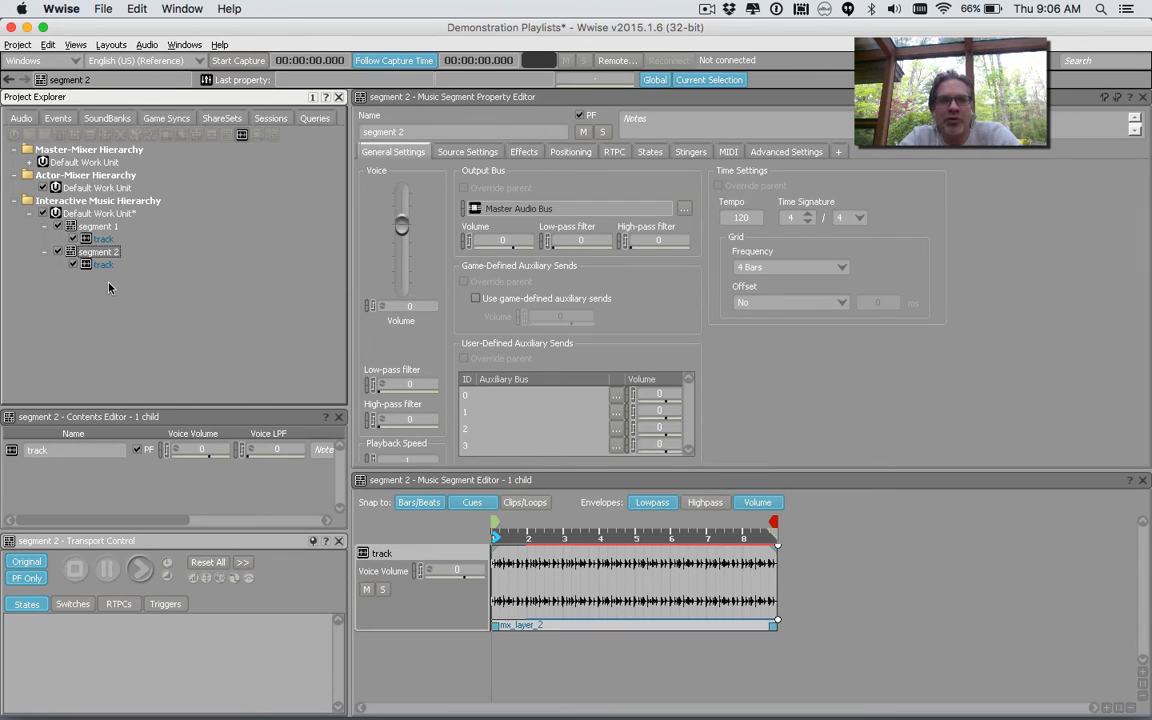
{"action": "left_click", "coordinate": [86, 229]}
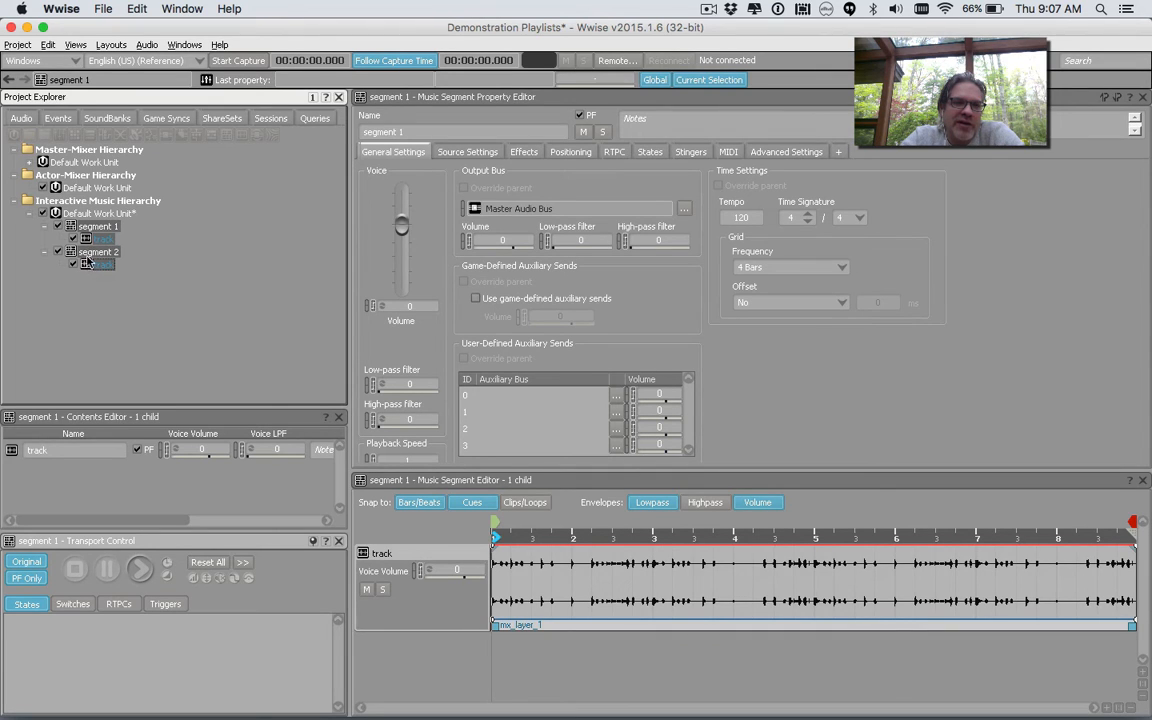
{"action": "right_click", "coordinate": [96, 229]}
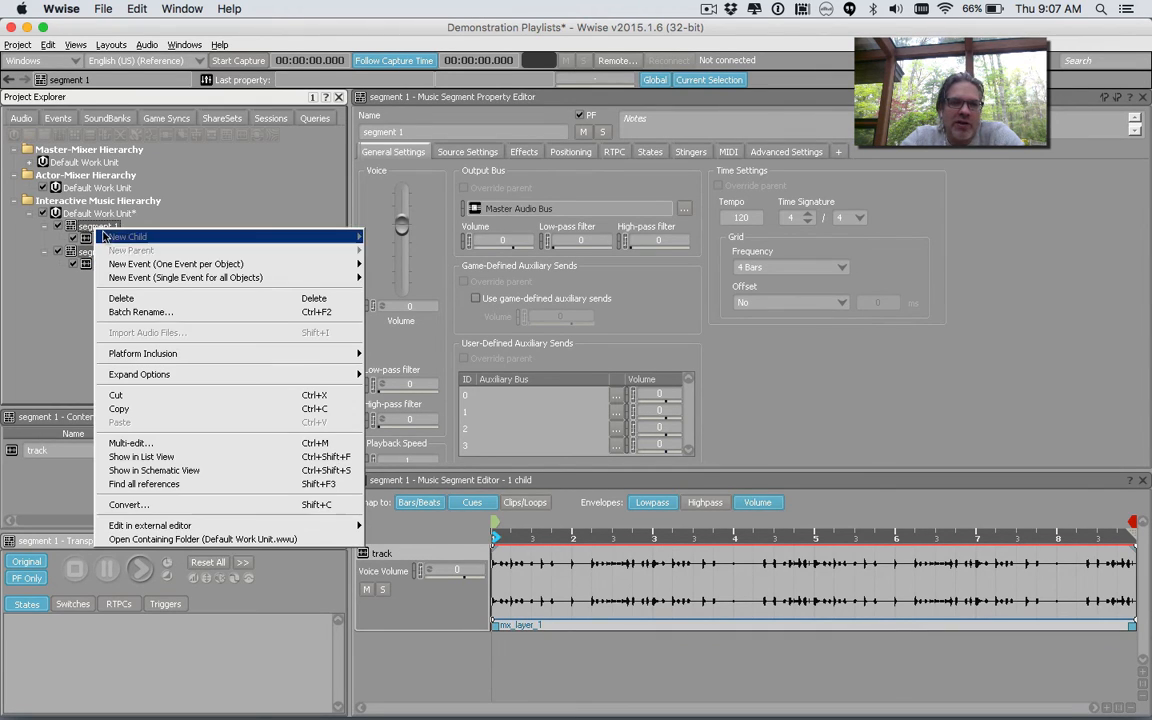
{"action": "left_click", "coordinate": [148, 202]}
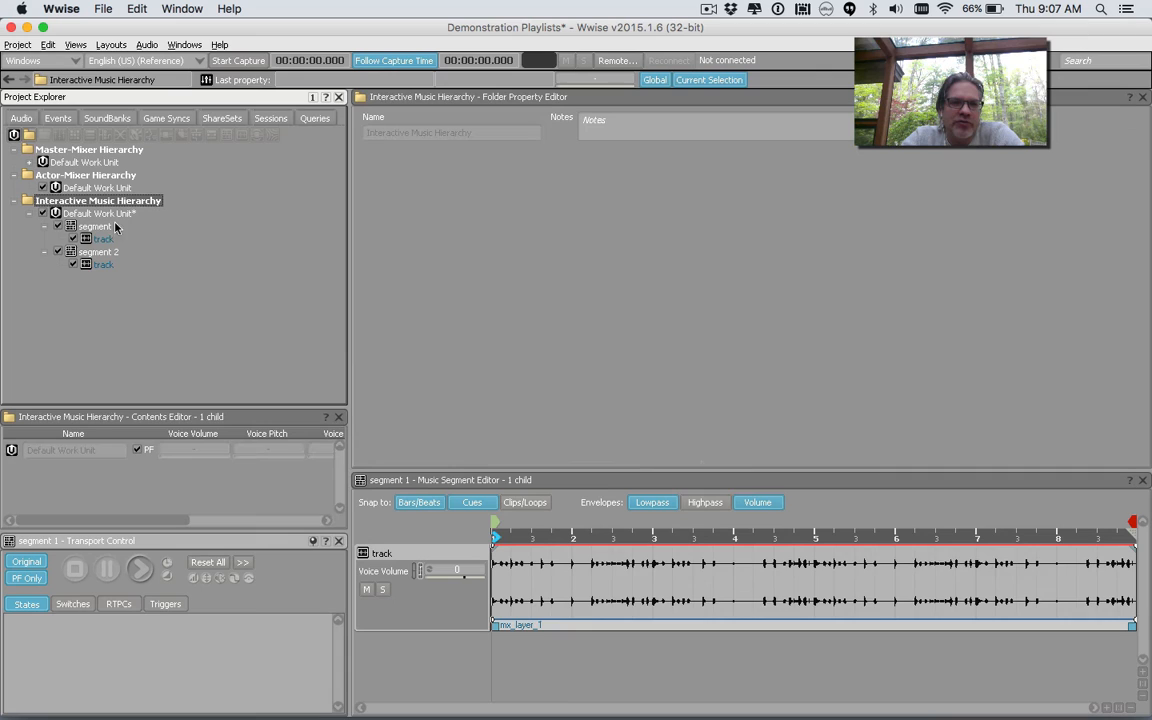
- Collapse segment 1 and segment 2 and group both under a new parent Music Playlist Container, keeping its default name
{"action": "left_click", "coordinate": [44, 227]}
{"action": "left_click", "coordinate": [44, 240]}
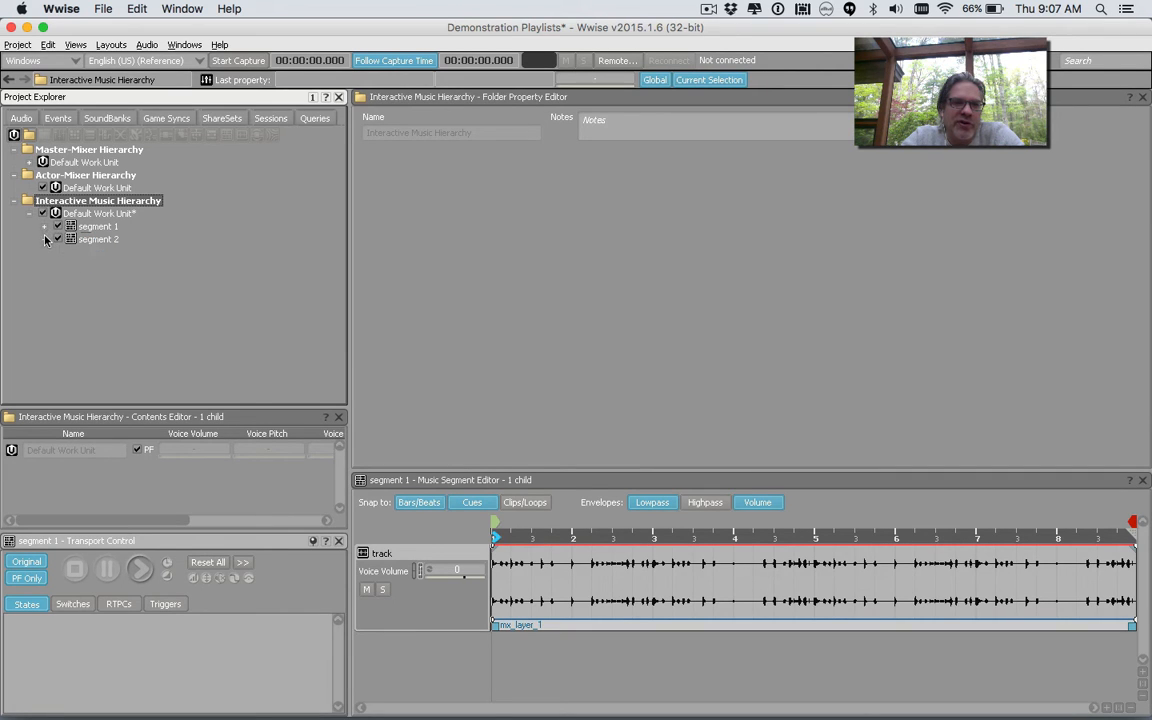
{"action": "left_click", "coordinate": [96, 227]}
{"action": "left_click", "coordinate": [98, 240]}
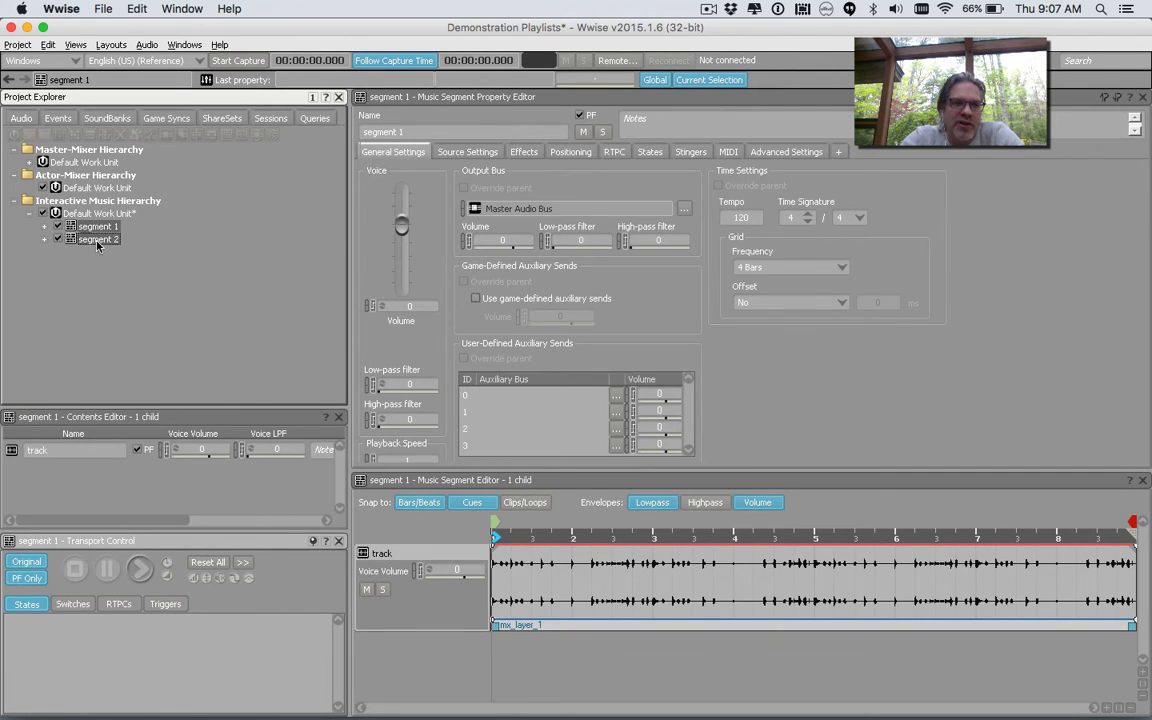
{"action": "right_click", "coordinate": [97, 242]}
{"action": "mouse_move", "coordinate": [125, 266]}
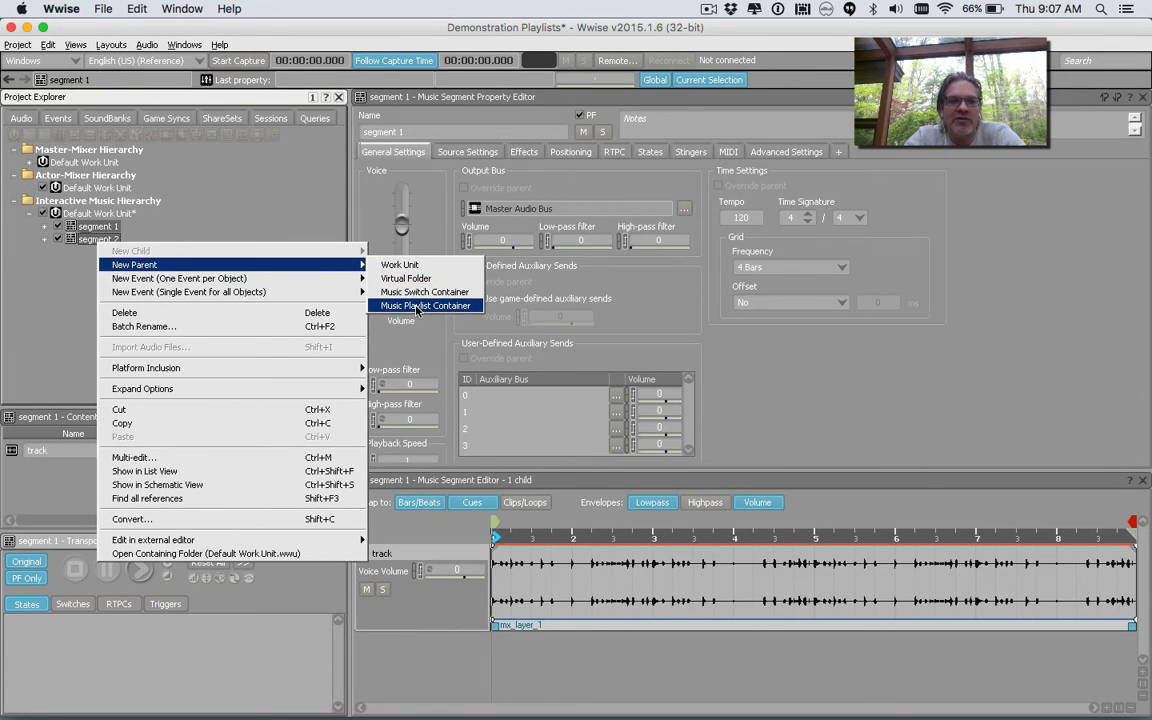
{"action": "left_click", "coordinate": [417, 307]}
{"action": "left_click", "coordinate": [179, 267]}
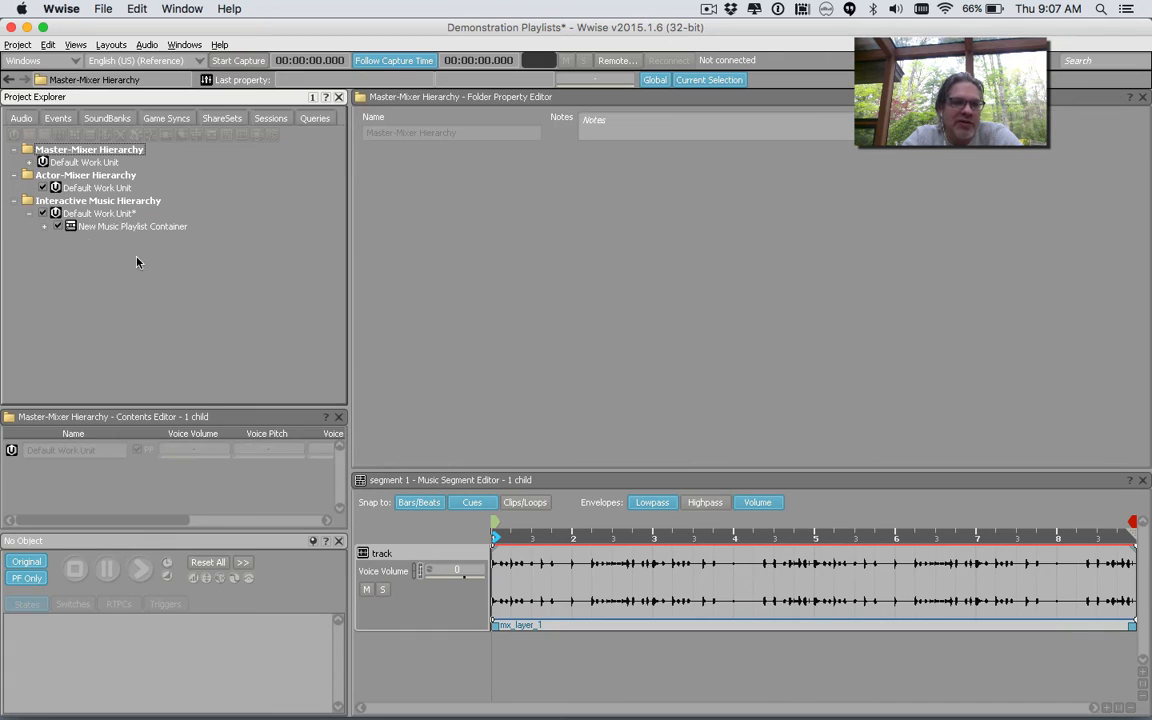
- Expand the new playlist container, inspect segment 1's track, and open the container in the Music Playlist Editor
{"action": "left_click", "coordinate": [44, 227]}
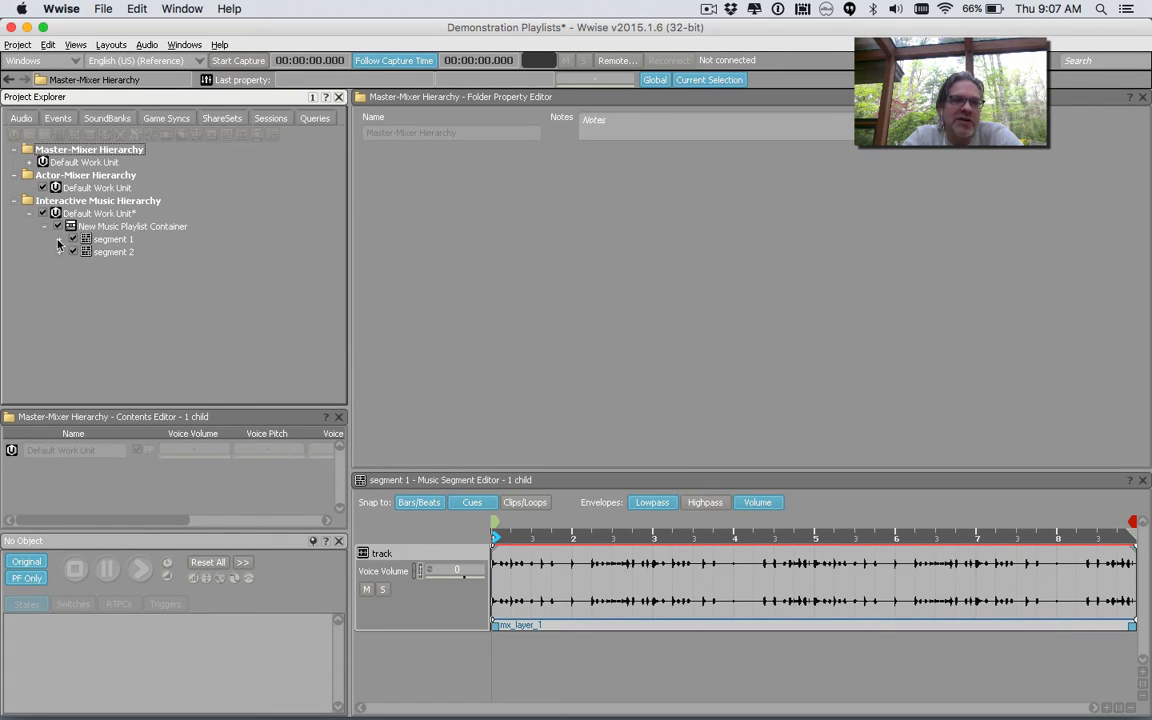
{"action": "left_click", "coordinate": [60, 239]}
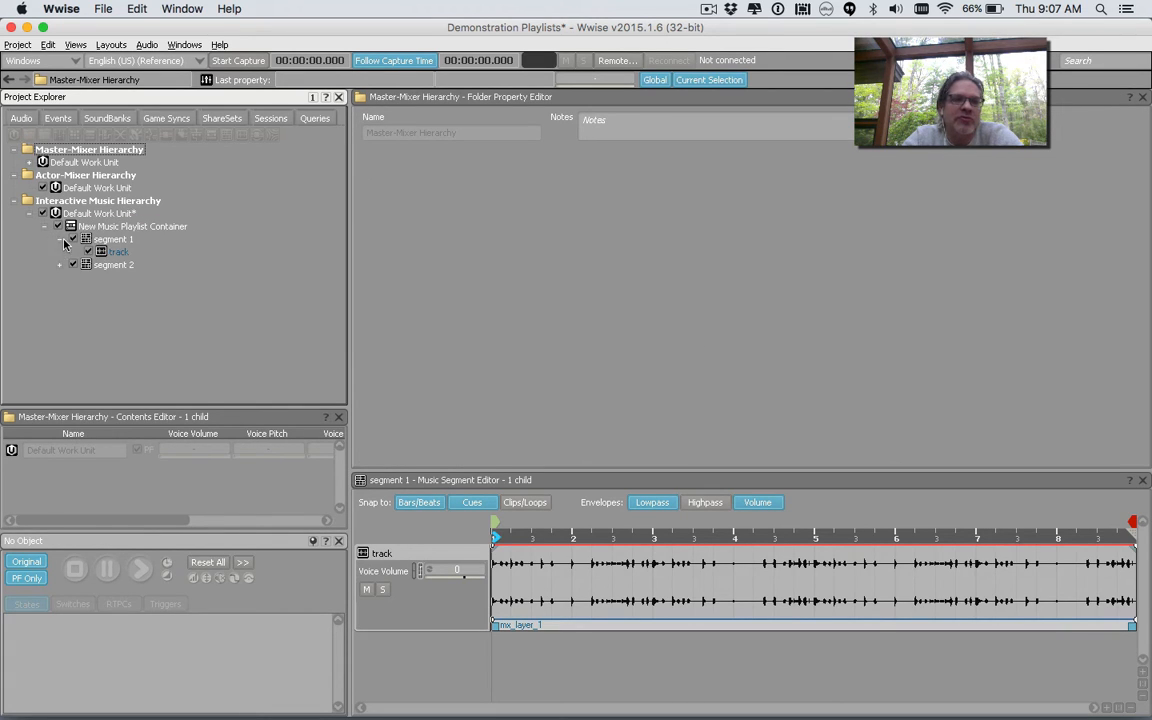
{"action": "left_click", "coordinate": [114, 251]}
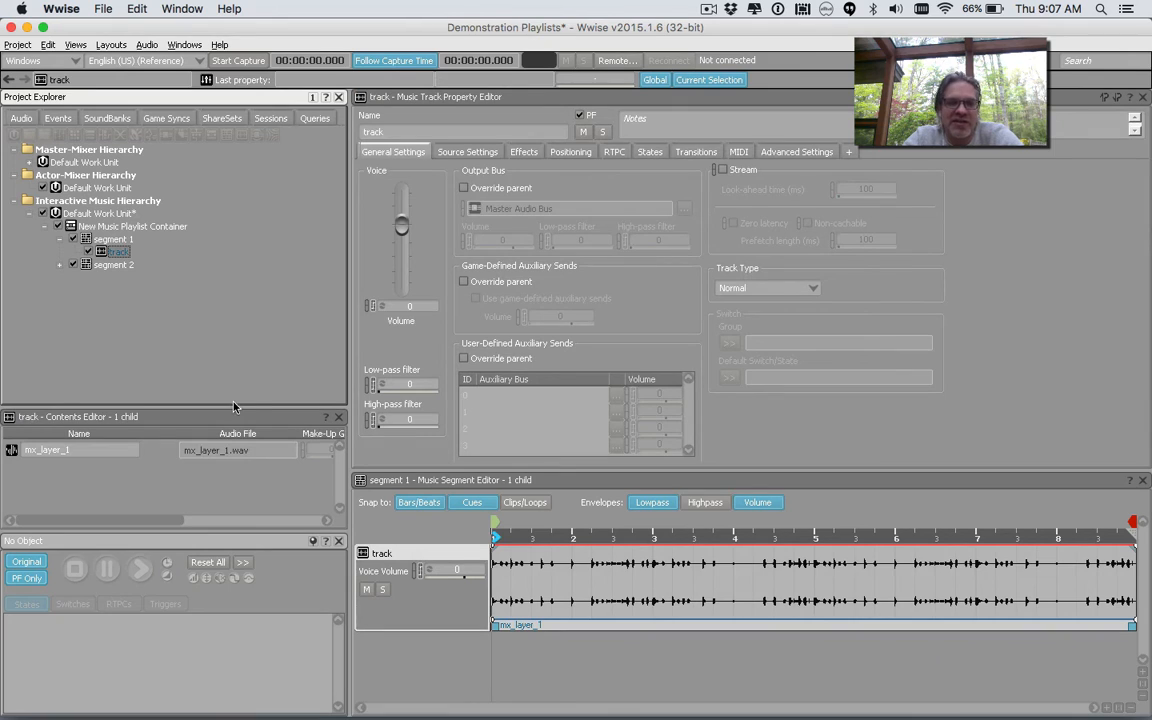
{"action": "left_click", "coordinate": [96, 227]}
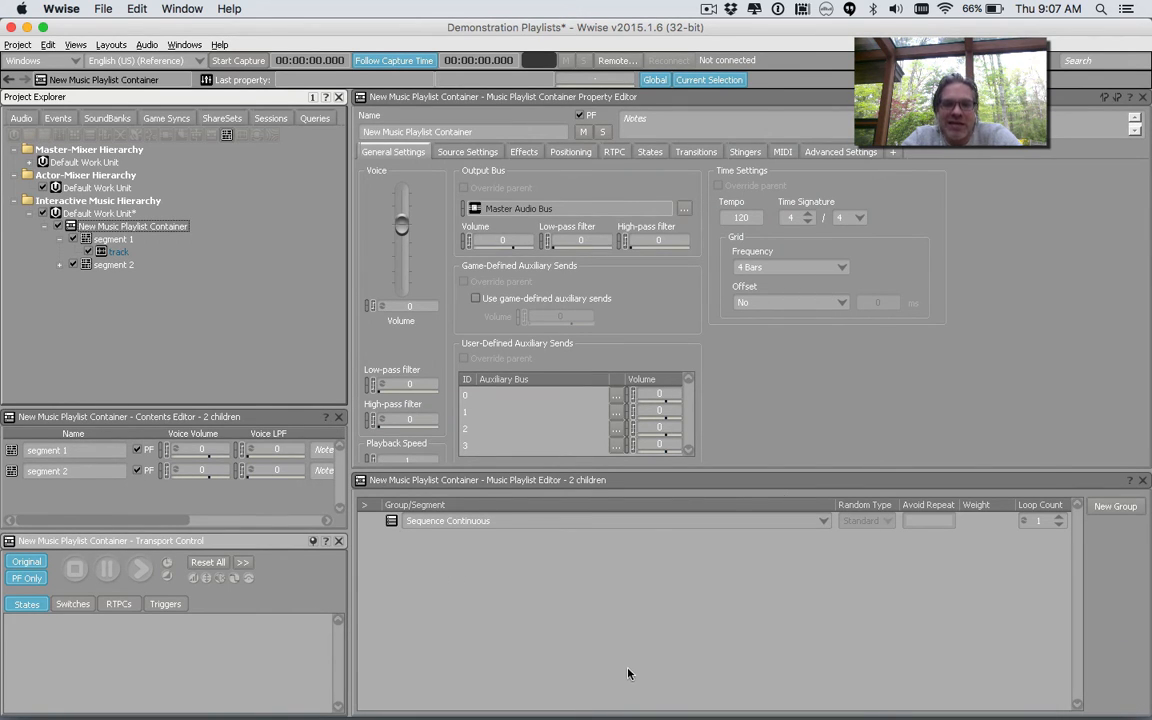
{"action": "left_click", "coordinate": [59, 239]}
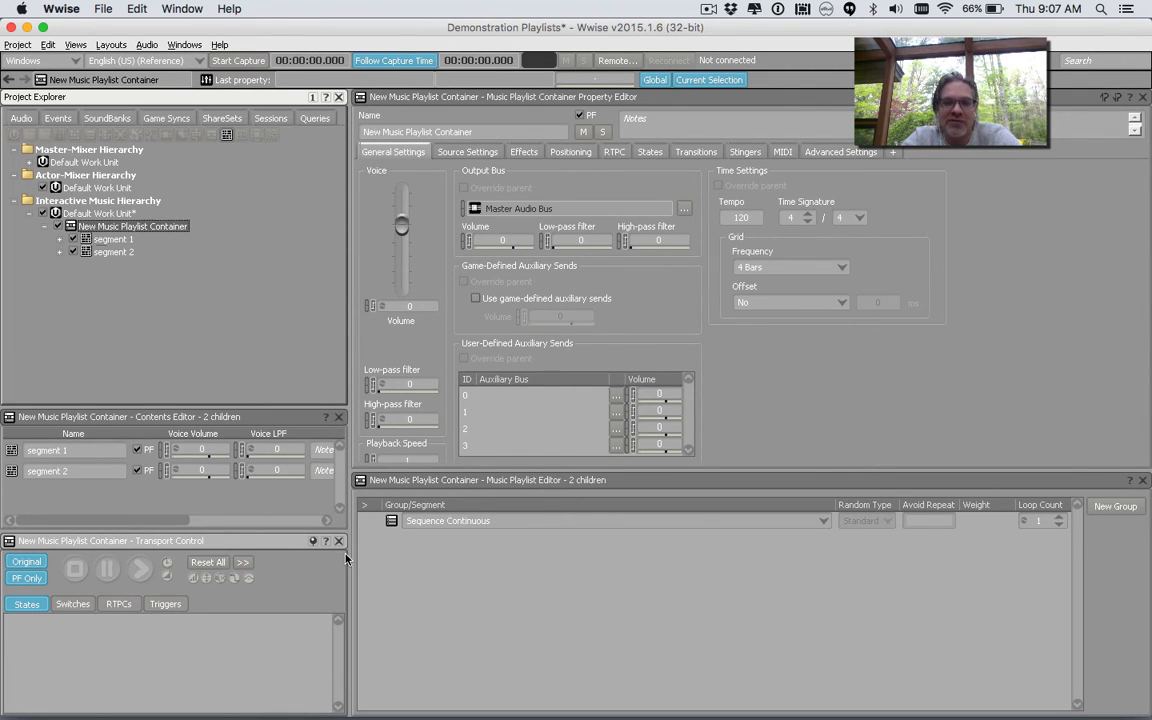
- Add segment 1 and segment 2 to the container's Sequence Continuous group and audition the playlist container
{"action": "left_click", "coordinate": [113, 240]}
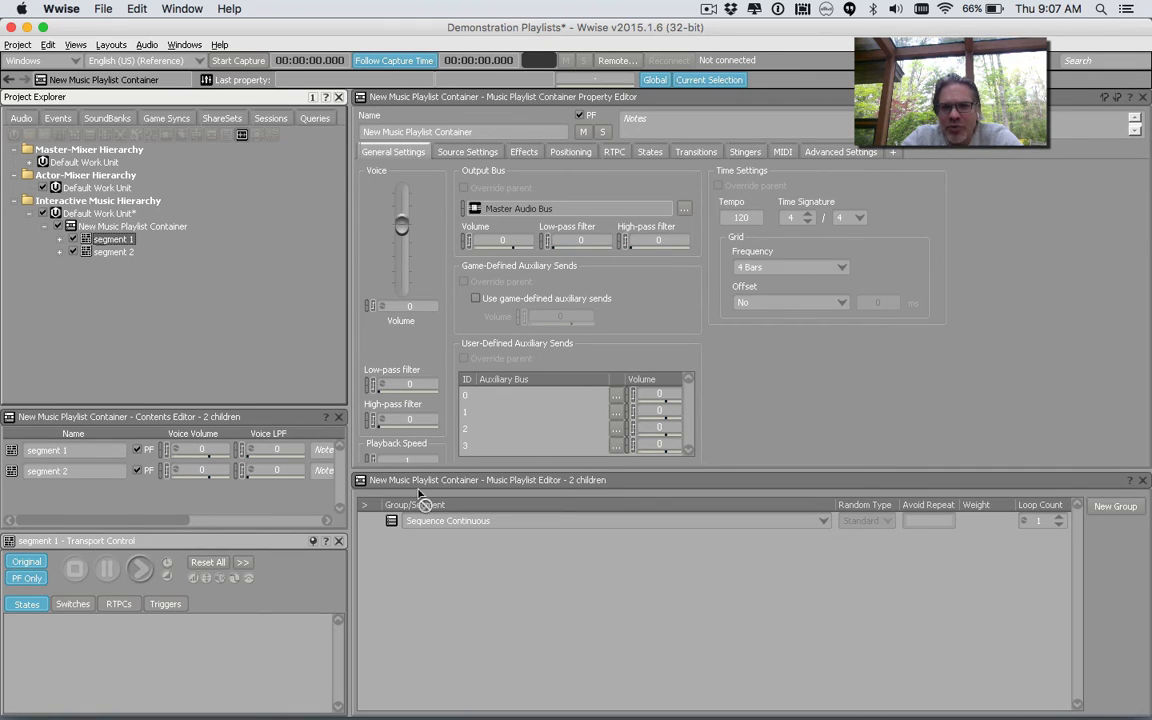
{"action": "left_click_drag", "start_coordinate": [420, 500], "coordinate": [458, 542]}
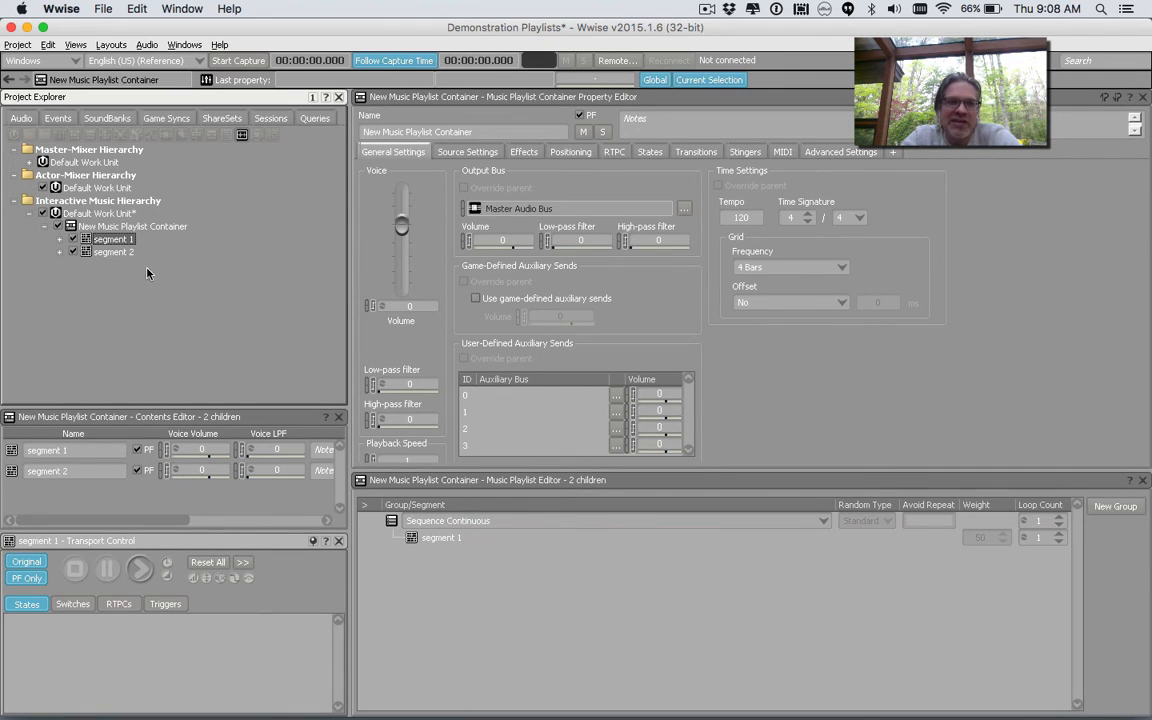
{"action": "left_click_drag", "start_coordinate": [125, 257], "coordinate": [473, 563]}
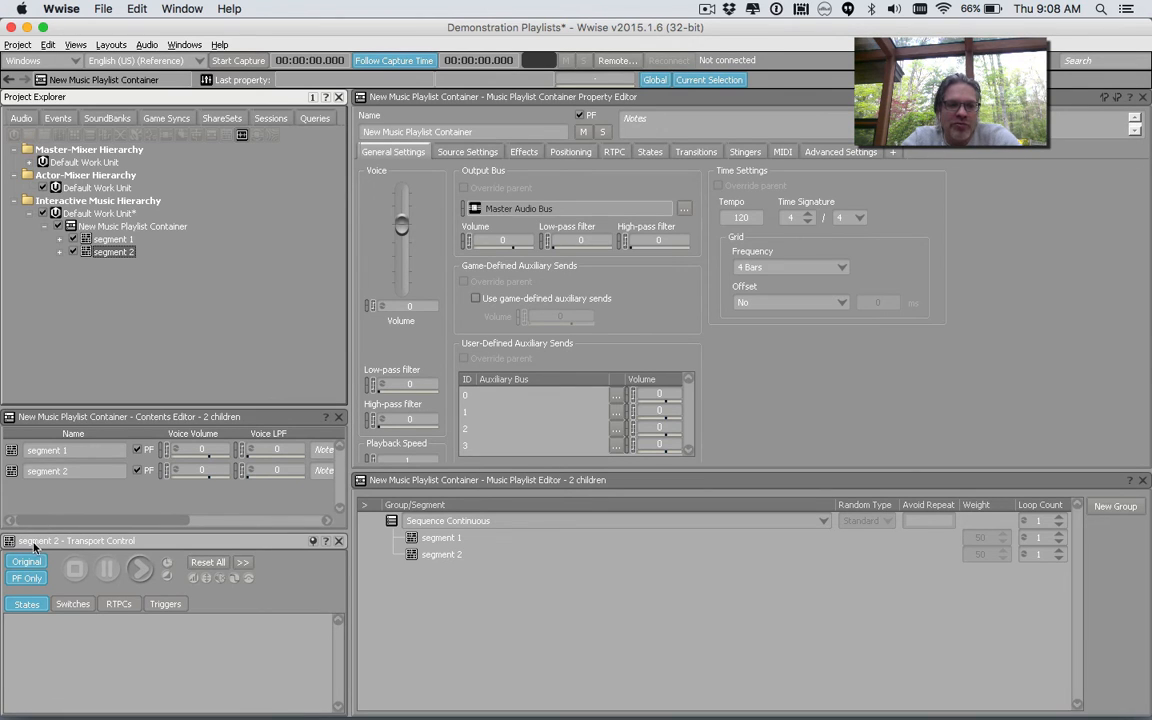
{"action": "left_click", "coordinate": [132, 226]}
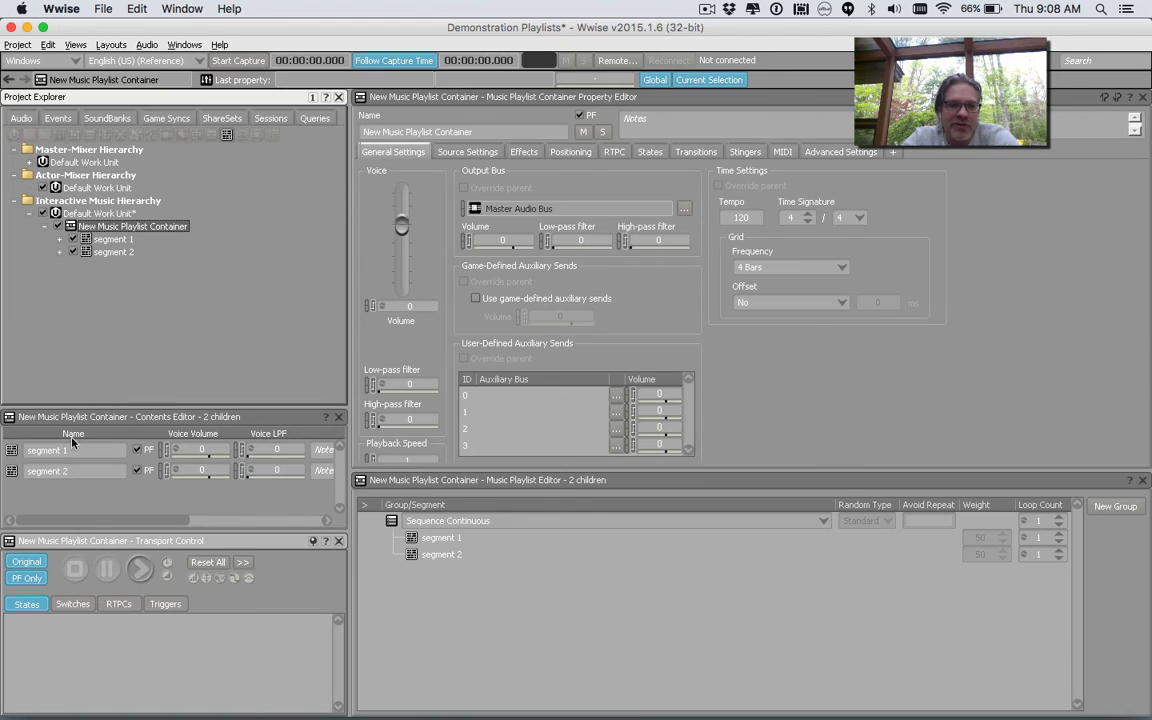
{"action": "left_click", "coordinate": [139, 569]}
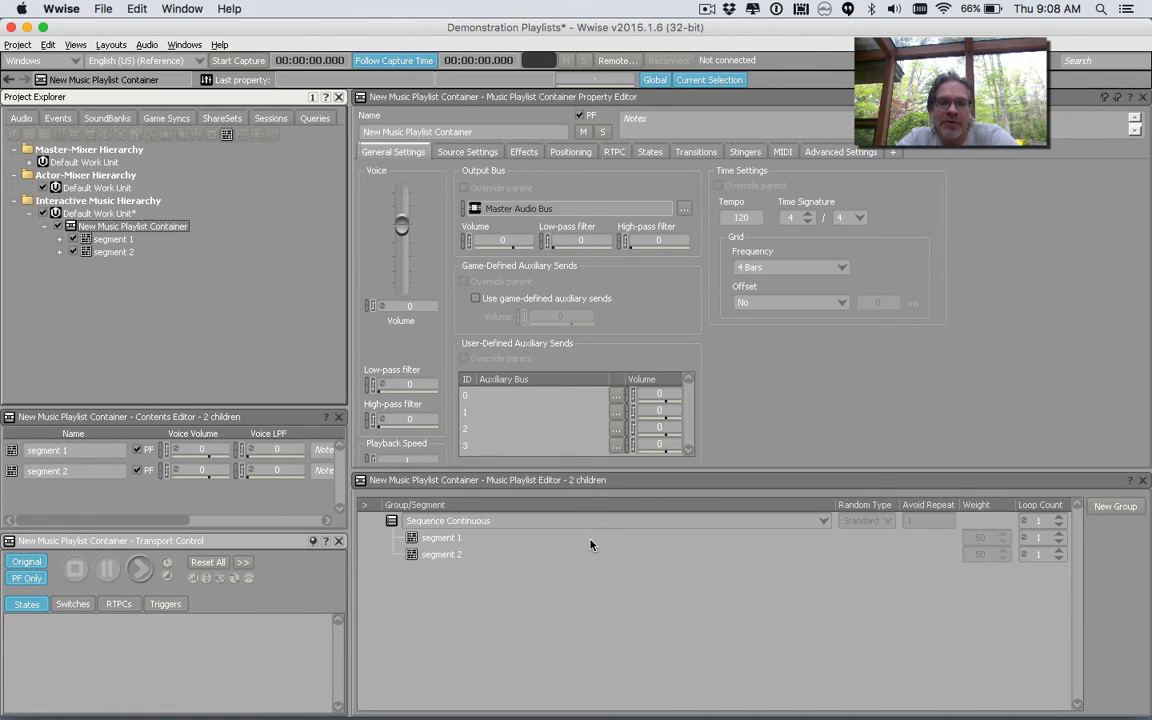
- Switch the playlist's root group type first to Sequence Step and finally to Random Continuous
{"action": "left_click", "coordinate": [568, 525]}
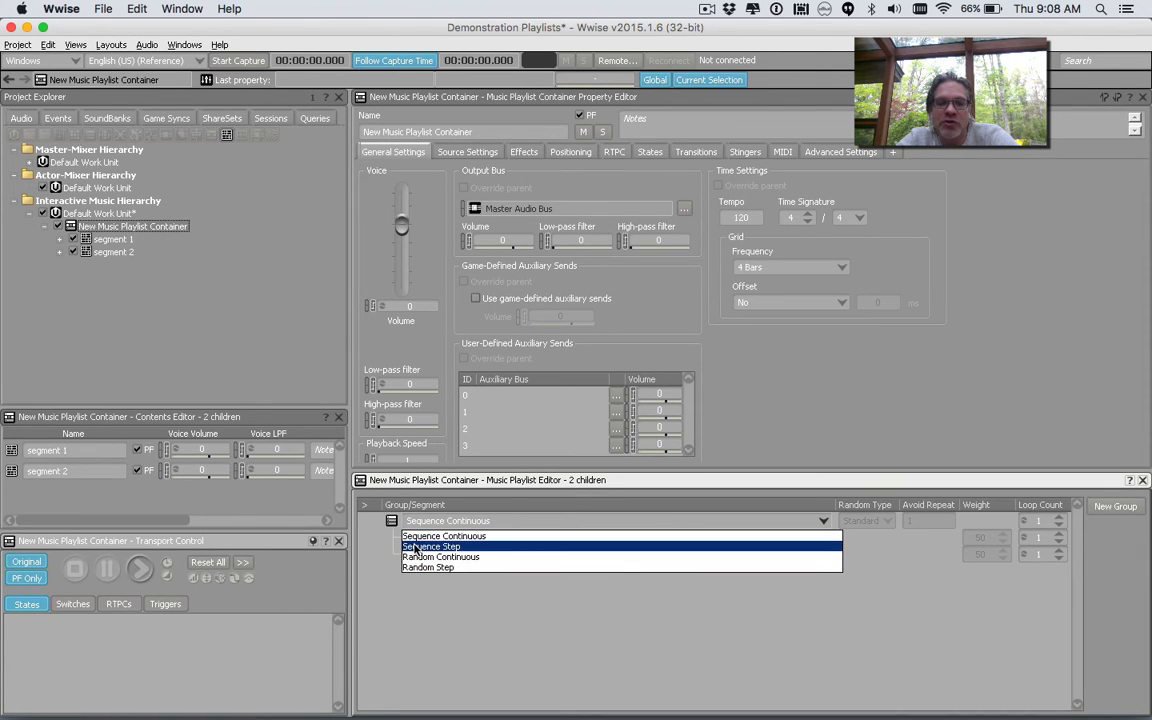
{"action": "left_click", "coordinate": [472, 548]}
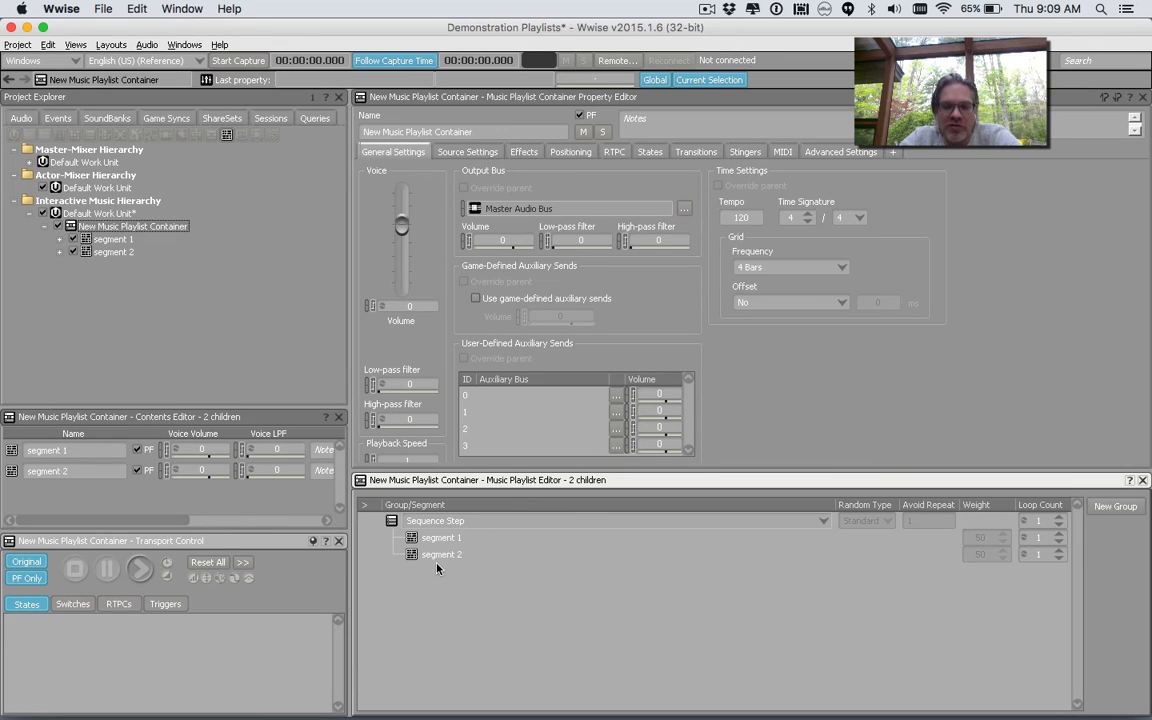
{"action": "left_click", "coordinate": [473, 521]}
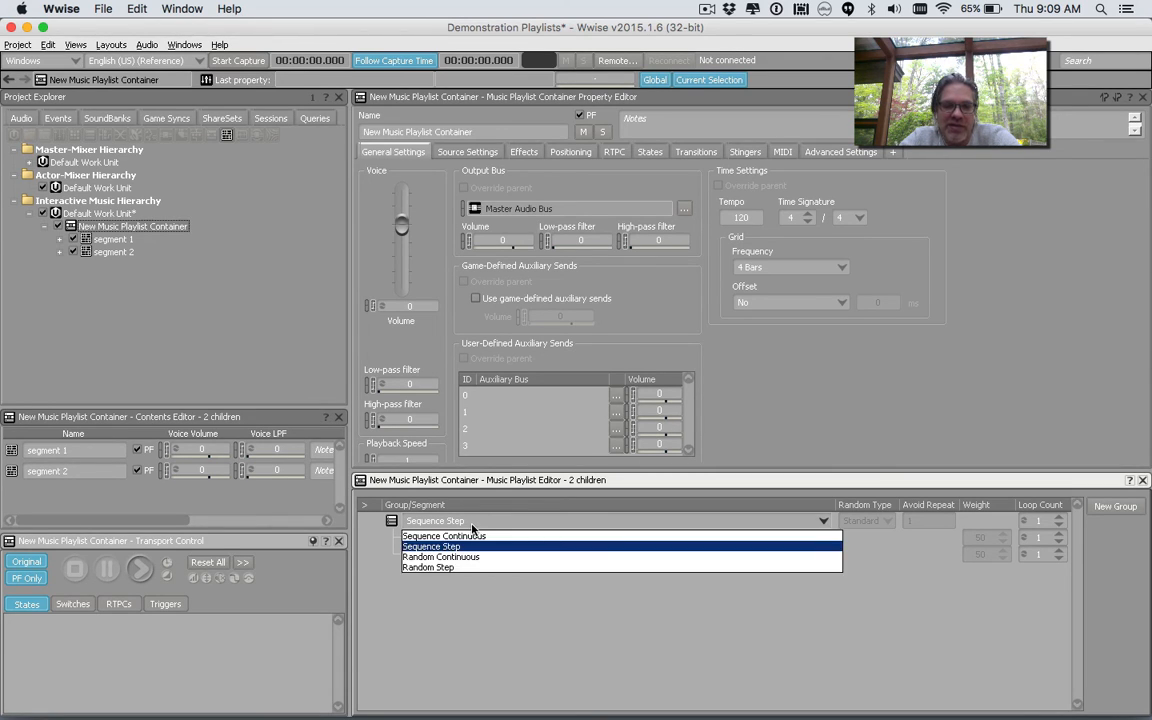
{"action": "left_click", "coordinate": [463, 557]}
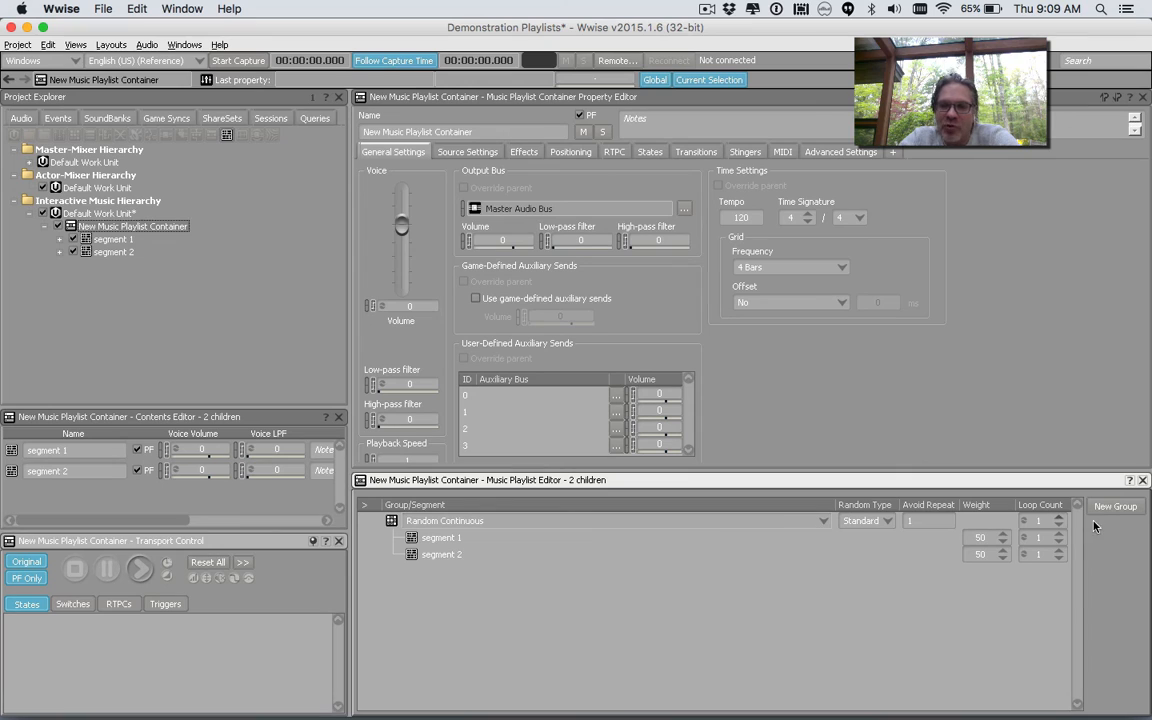
- Try an infinite loop count on the playlist's root group and switch the group's type to Random Step
{"action": "left_click", "coordinate": [1060, 526]}
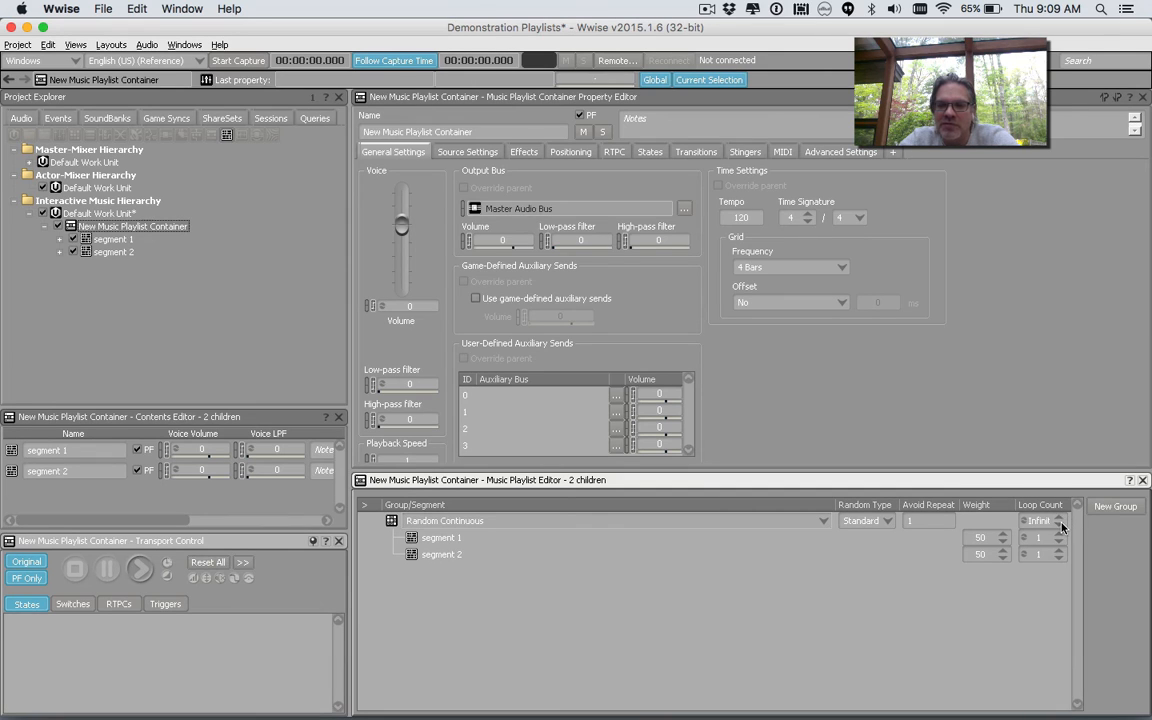
{"action": "left_click", "coordinate": [524, 520]}
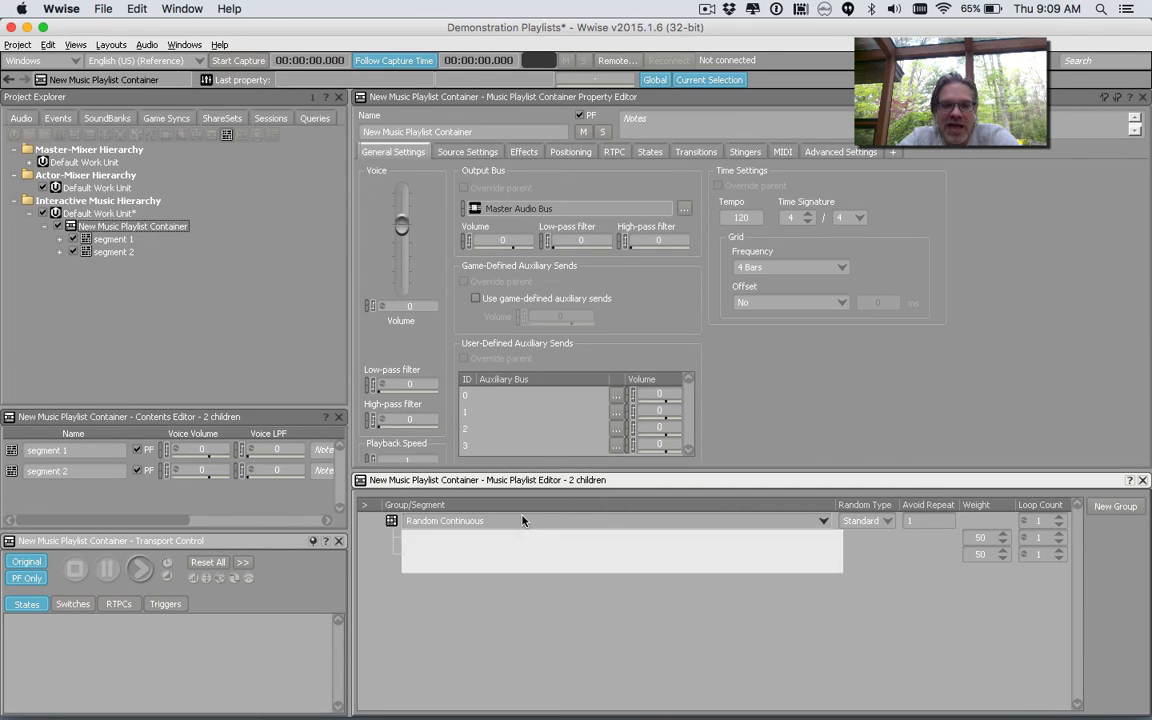
{"action": "left_click", "coordinate": [481, 567]}
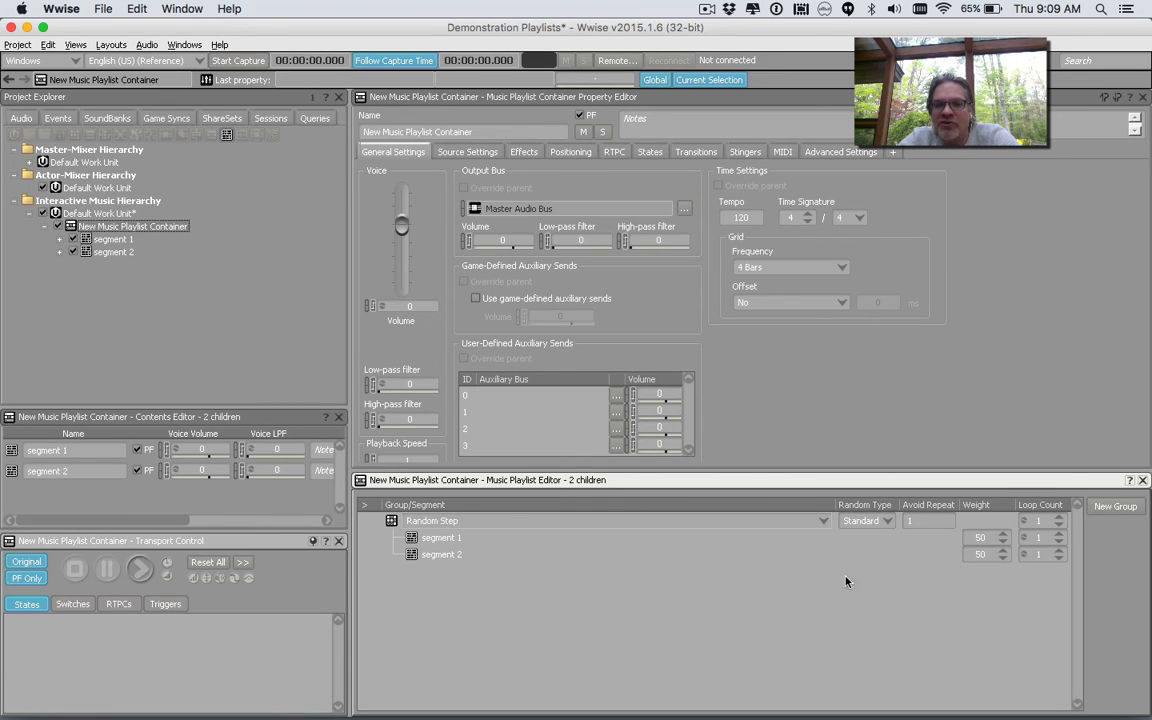
- Add a Sequence Continuous subgroup at the start of the Random Step group and nest segment 1 and segment 2 inside it
{"action": "left_click", "coordinate": [1115, 506]}
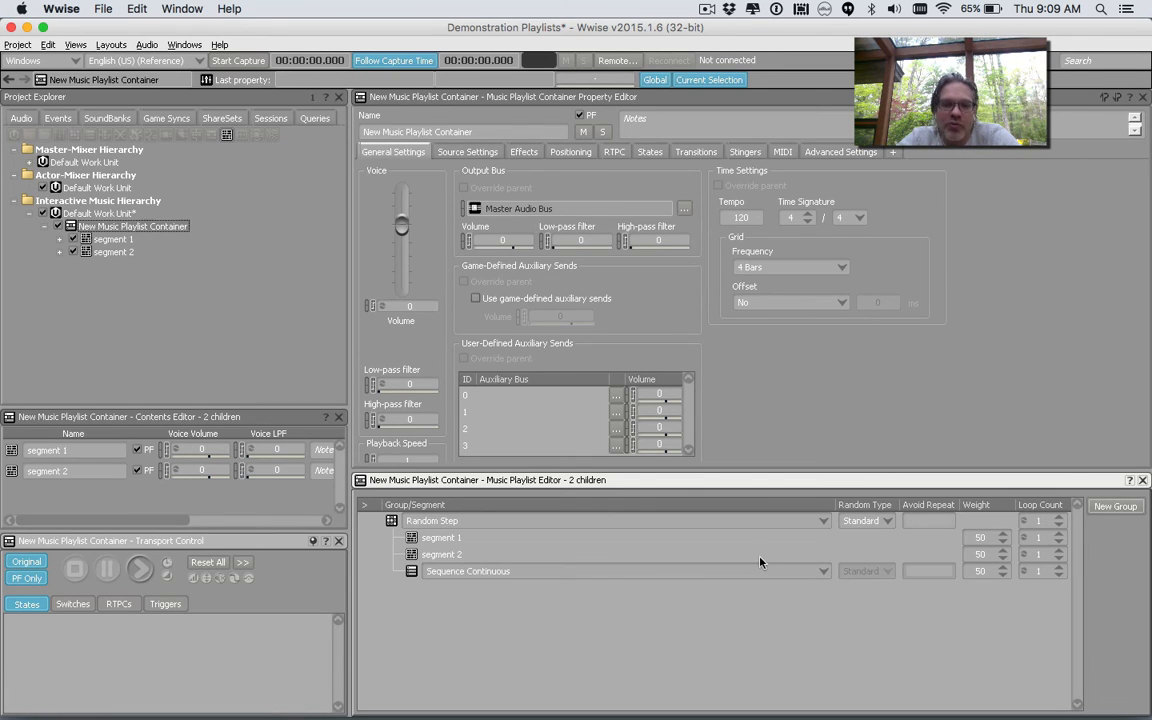
{"action": "left_click_drag", "start_coordinate": [411, 571], "coordinate": [413, 541]}
{"action": "left_click", "coordinate": [450, 537]}
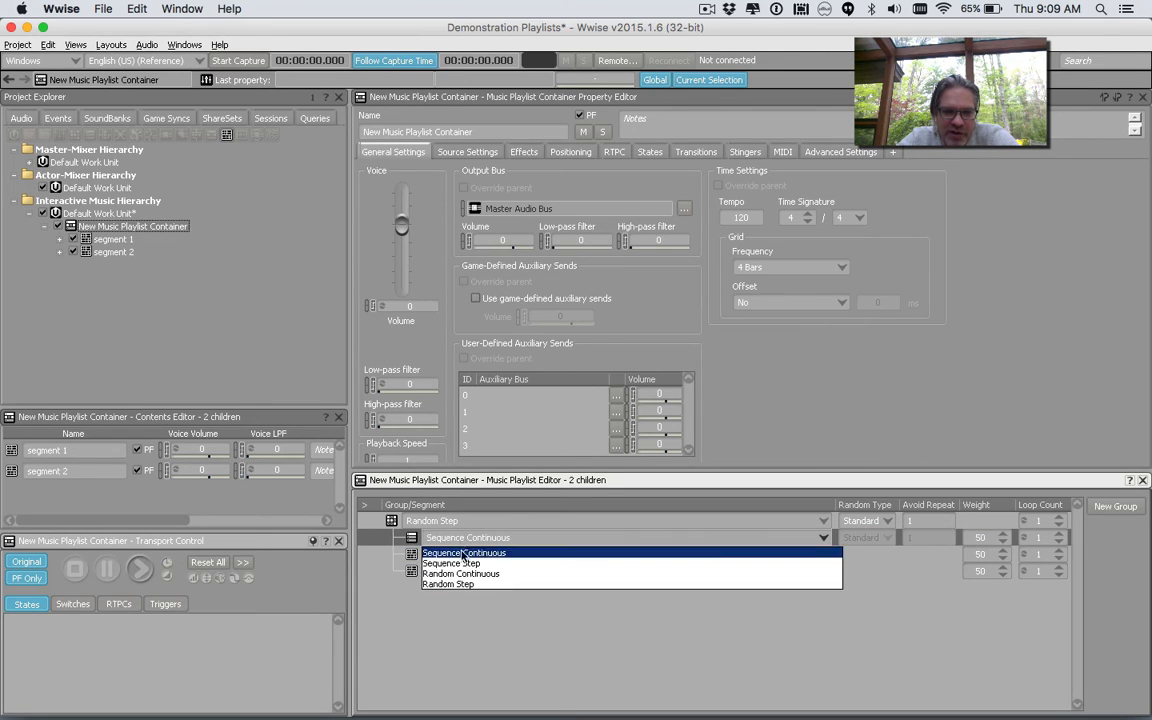
{"action": "left_click", "coordinate": [447, 621]}
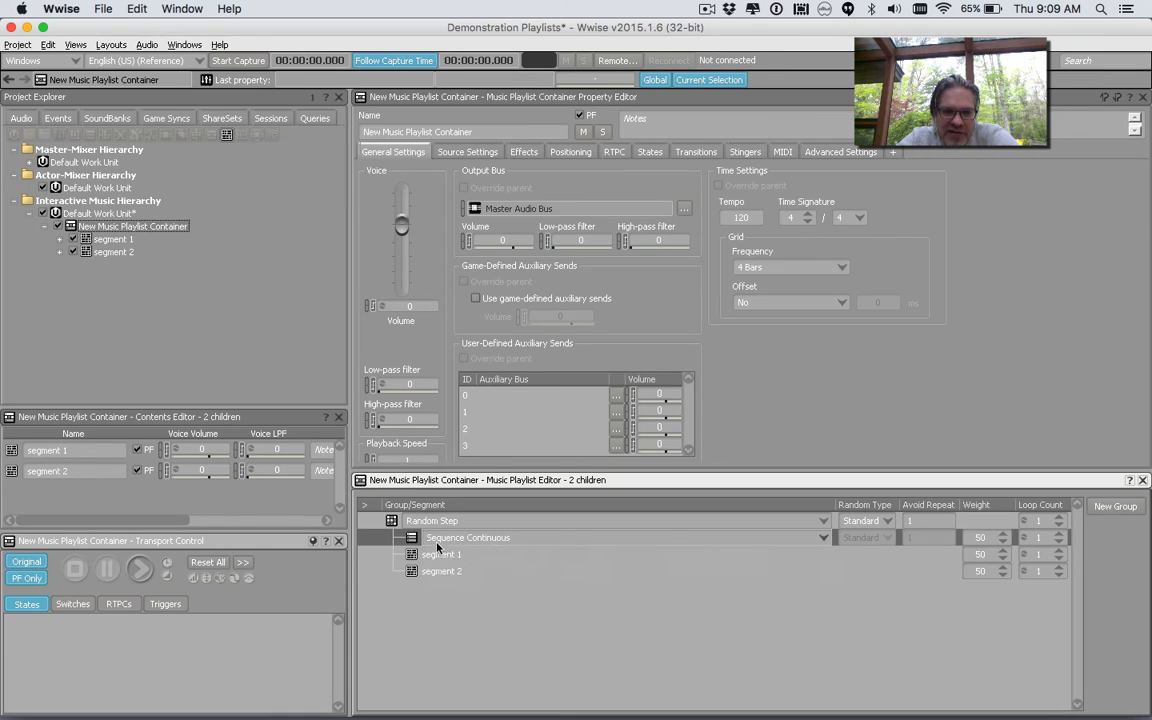
{"action": "left_click", "coordinate": [407, 540]}
{"action": "left_click_drag", "start_coordinate": [407, 540], "coordinate": [432, 563]}
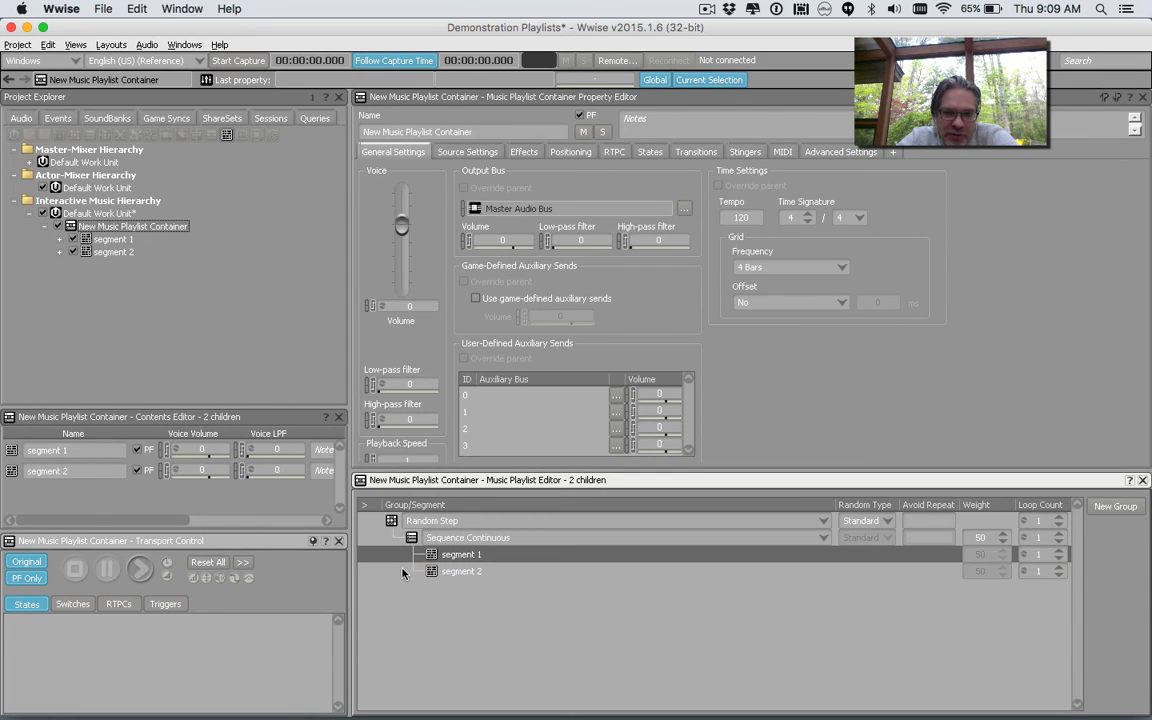
- Add a second Sequence Continuous subgroup above the first one and place only segment 1 in it, keeping its group type
{"action": "left_click", "coordinate": [1124, 505]}
{"action": "left_click_drag", "start_coordinate": [532, 571], "coordinate": [421, 527]}
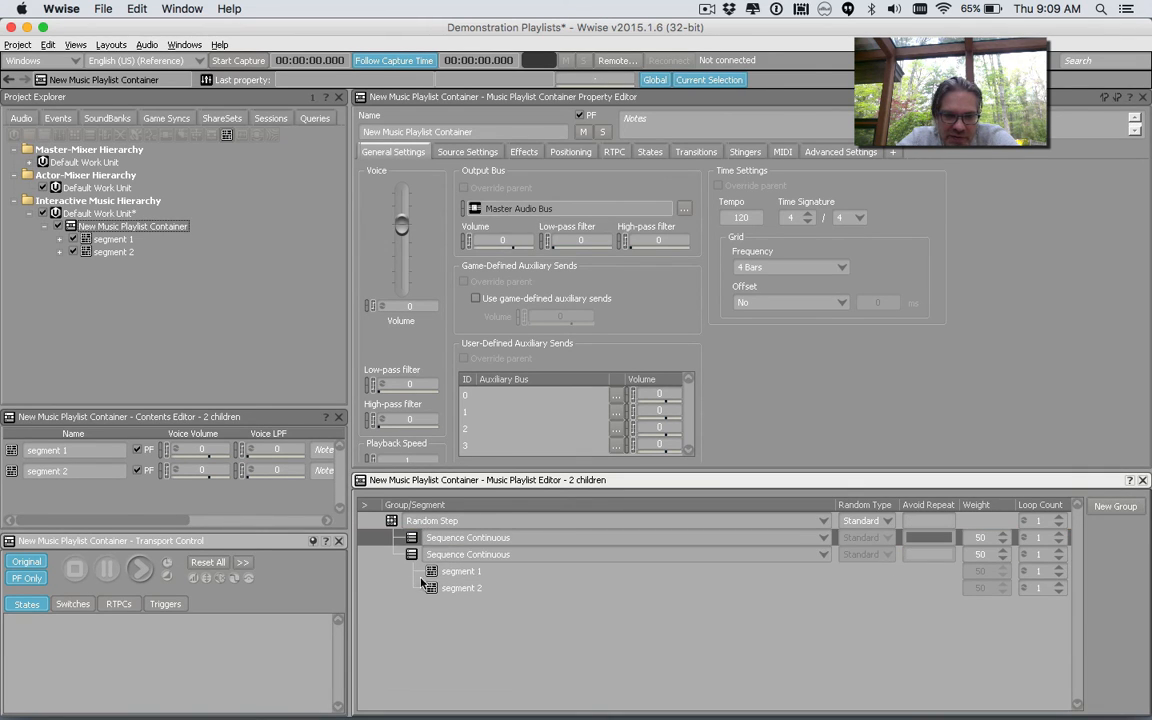
{"action": "left_click", "coordinate": [446, 618]}
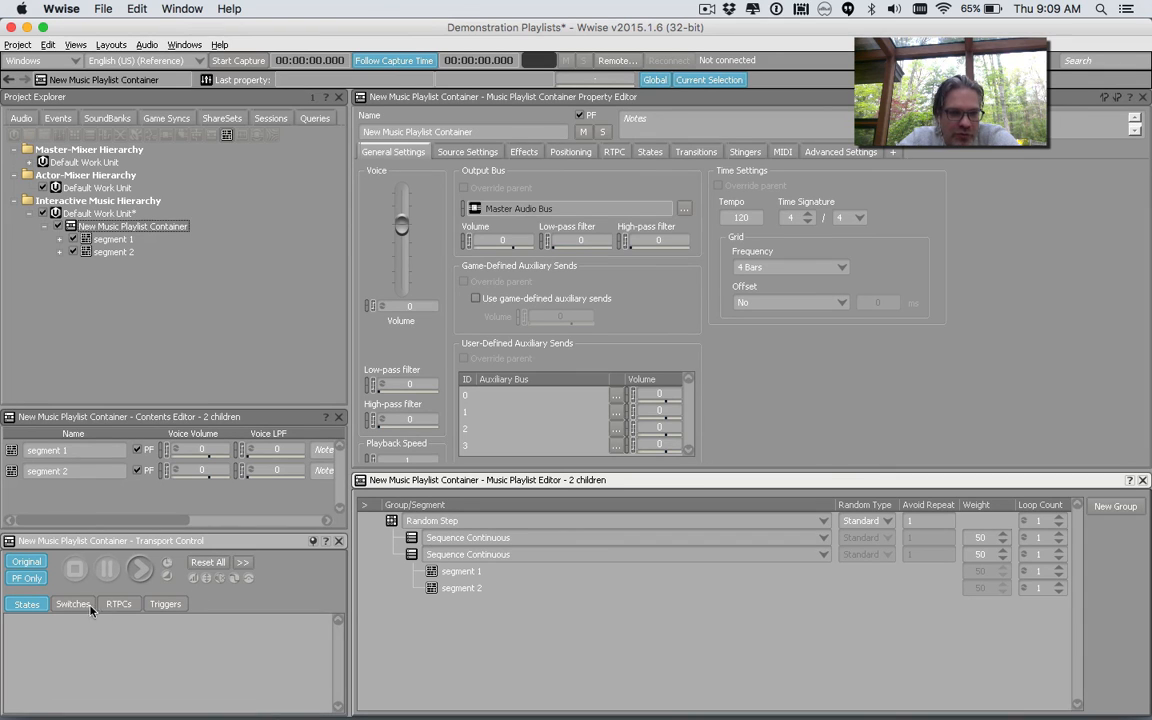
{"action": "left_click_drag", "start_coordinate": [111, 239], "coordinate": [441, 541]}
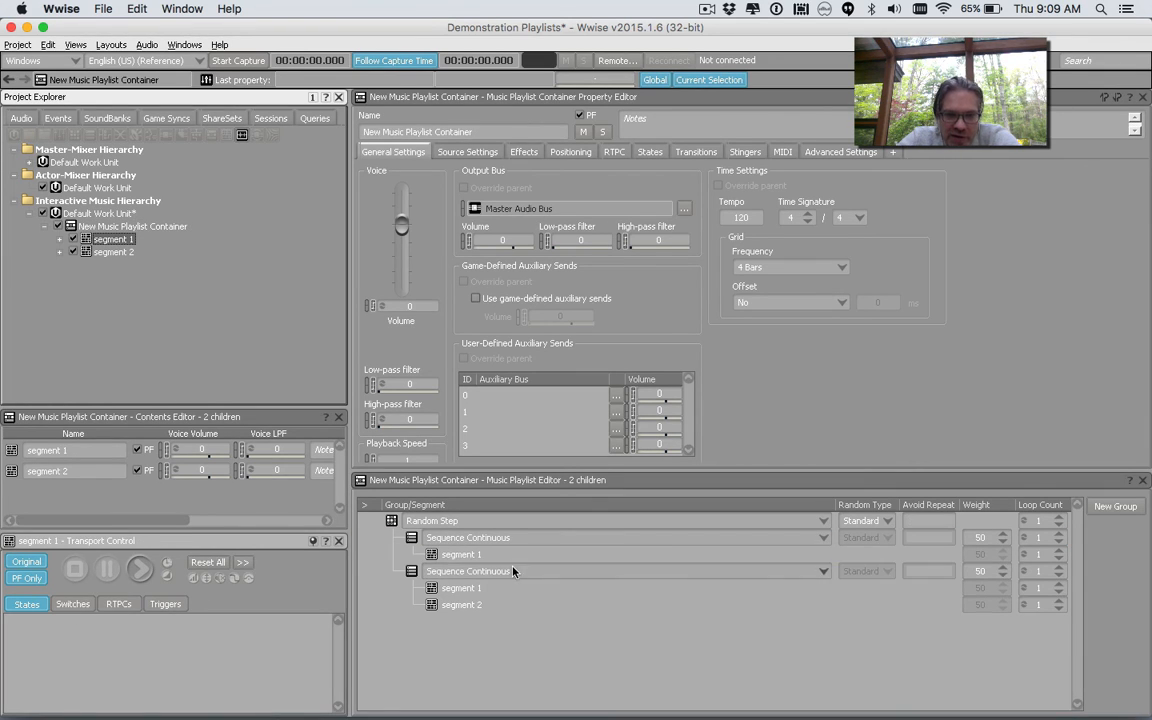
{"action": "left_click", "coordinate": [453, 541]}
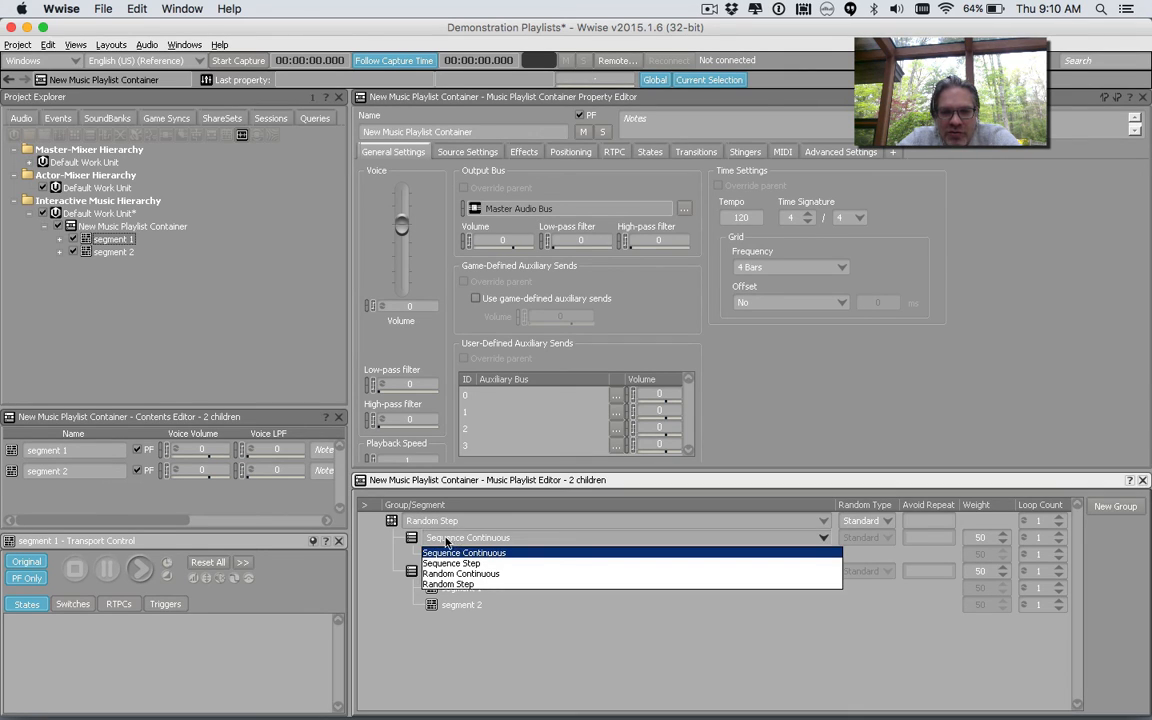
{"action": "left_click", "coordinate": [446, 545]}
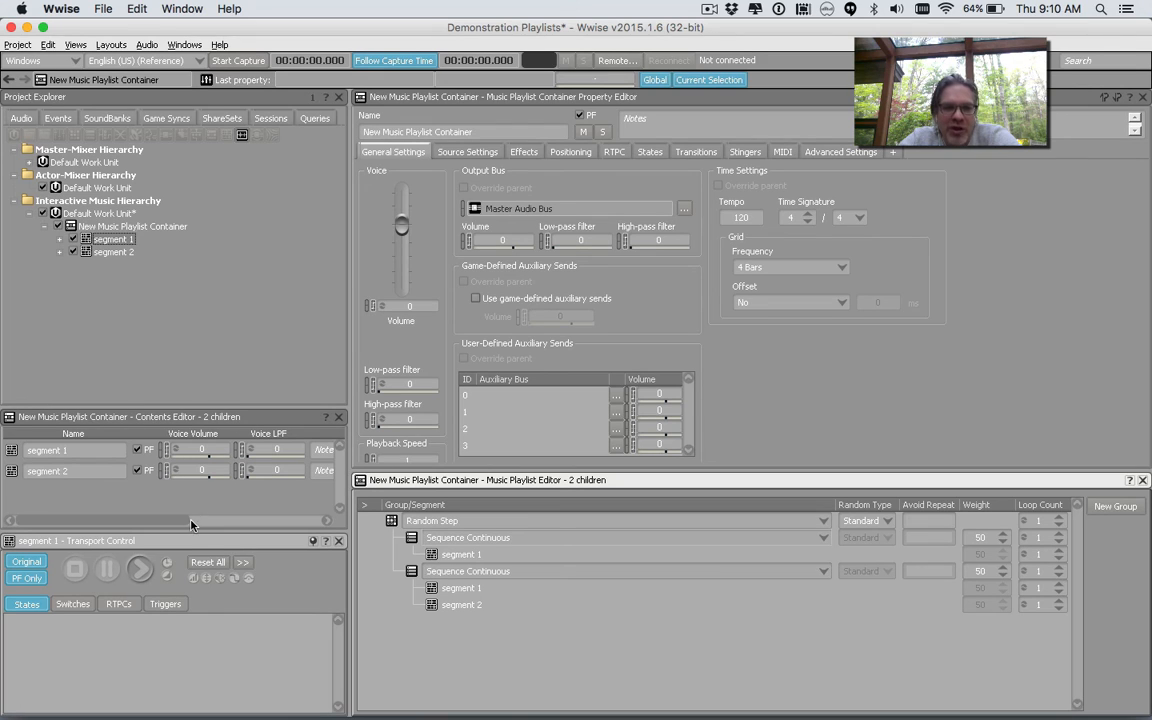
- Stop the brief playback of segment 1 and audition the whole playlist container instead
{"action": "left_click", "coordinate": [141, 570]}
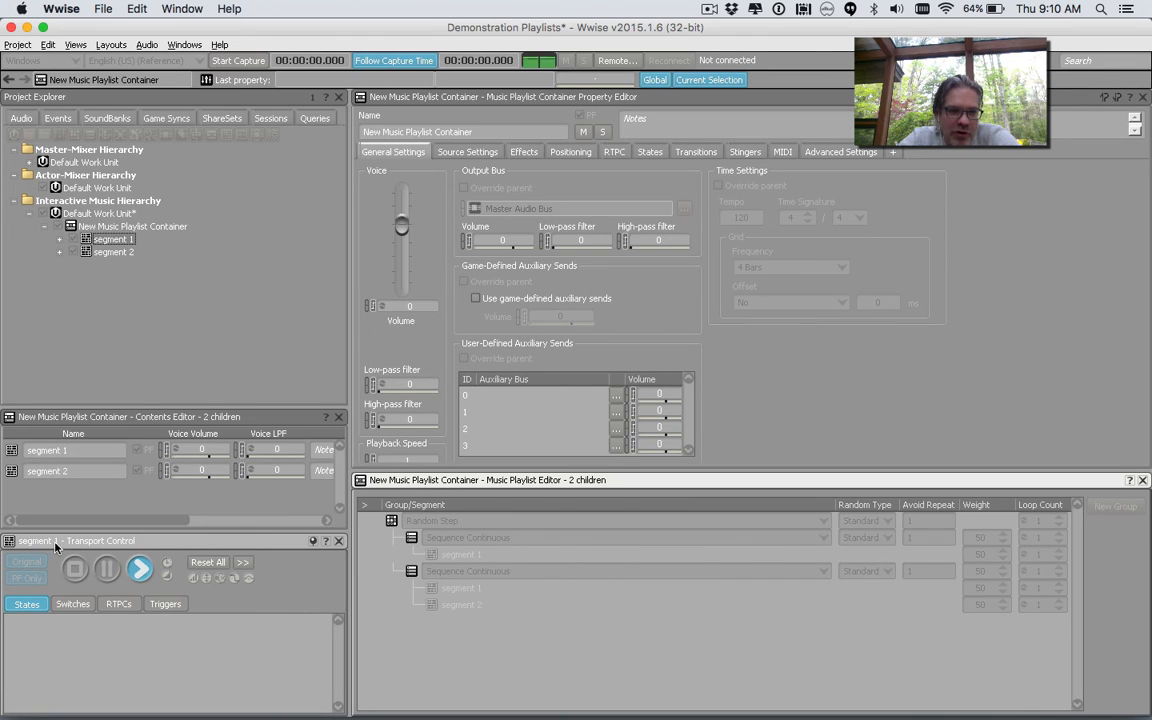
{"action": "left_click", "coordinate": [75, 569]}
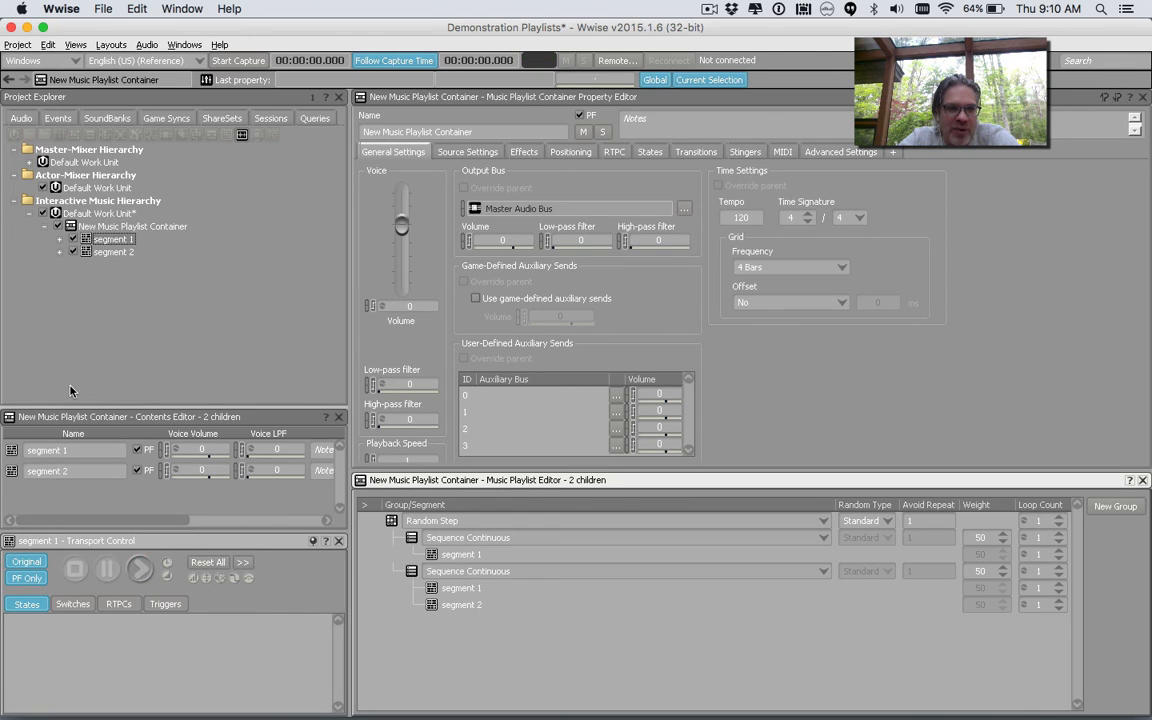
{"action": "left_click", "coordinate": [145, 228]}
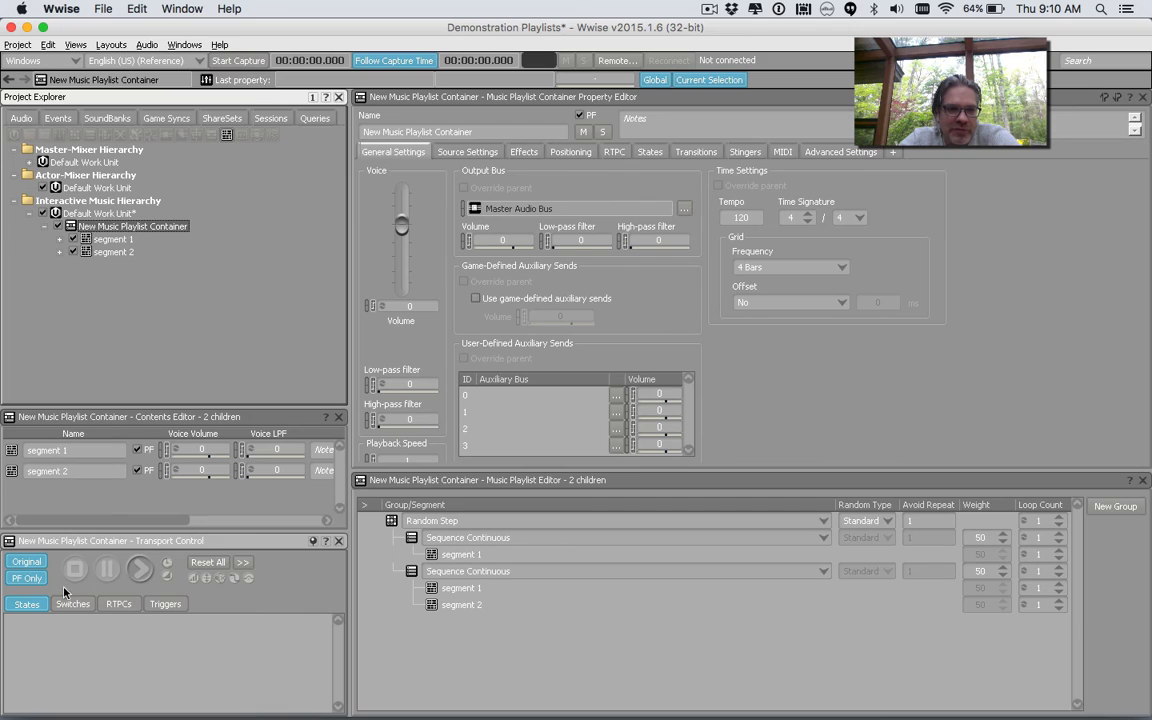
{"action": "left_click", "coordinate": [139, 569]}
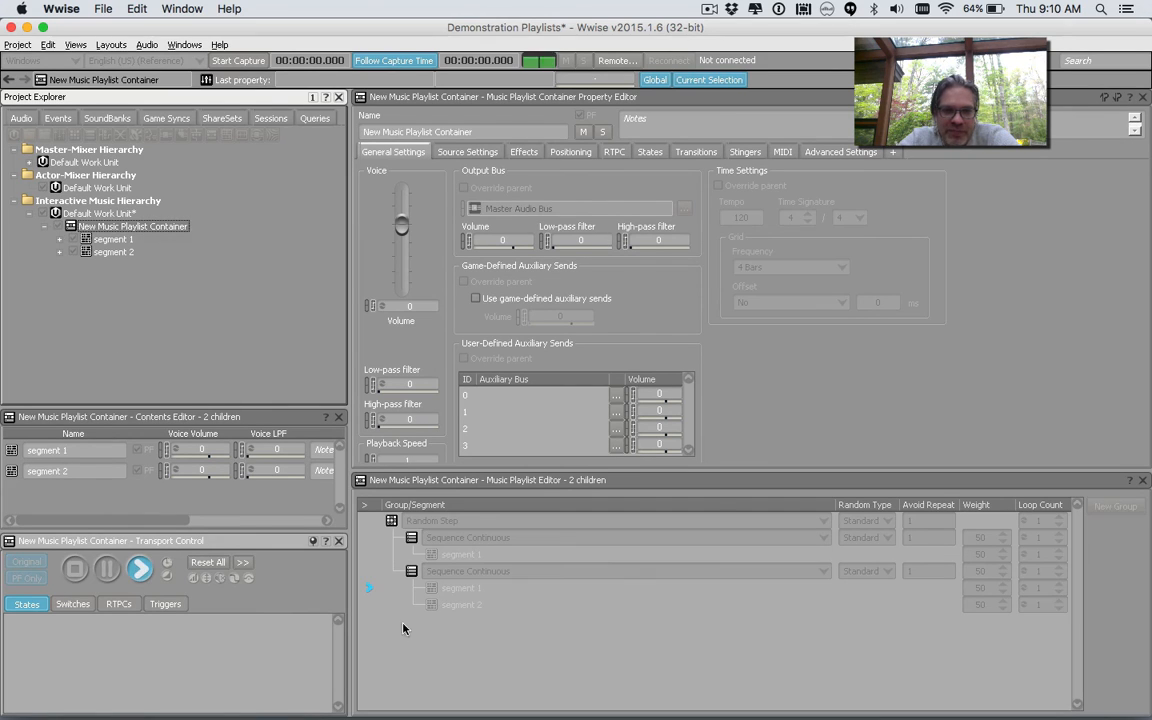